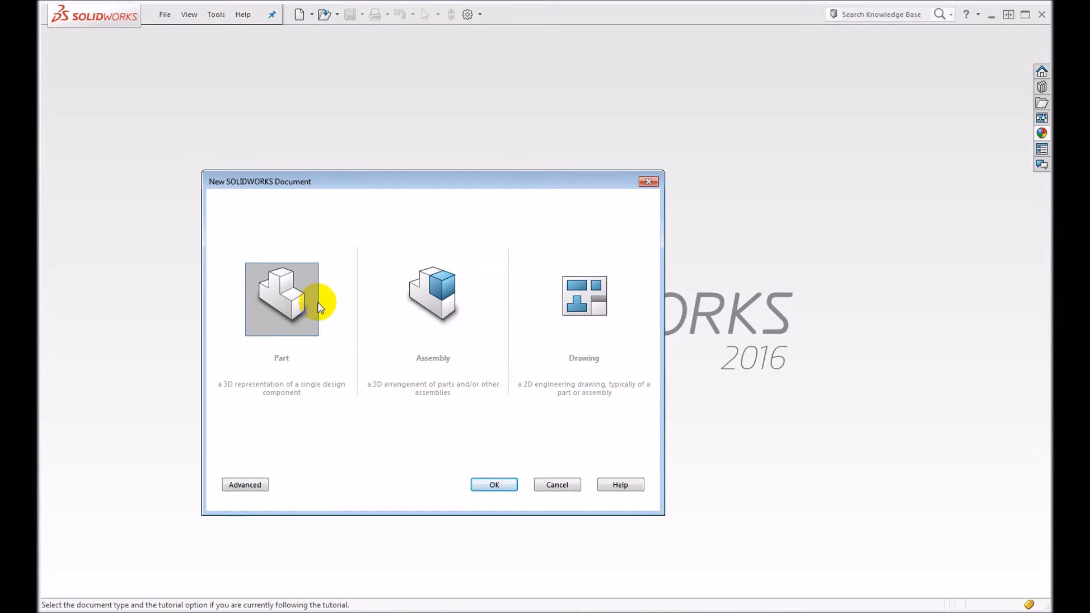
# Step: Create a new part document and start a sketch on the Front Plane
pyautogui.click(493, 484)
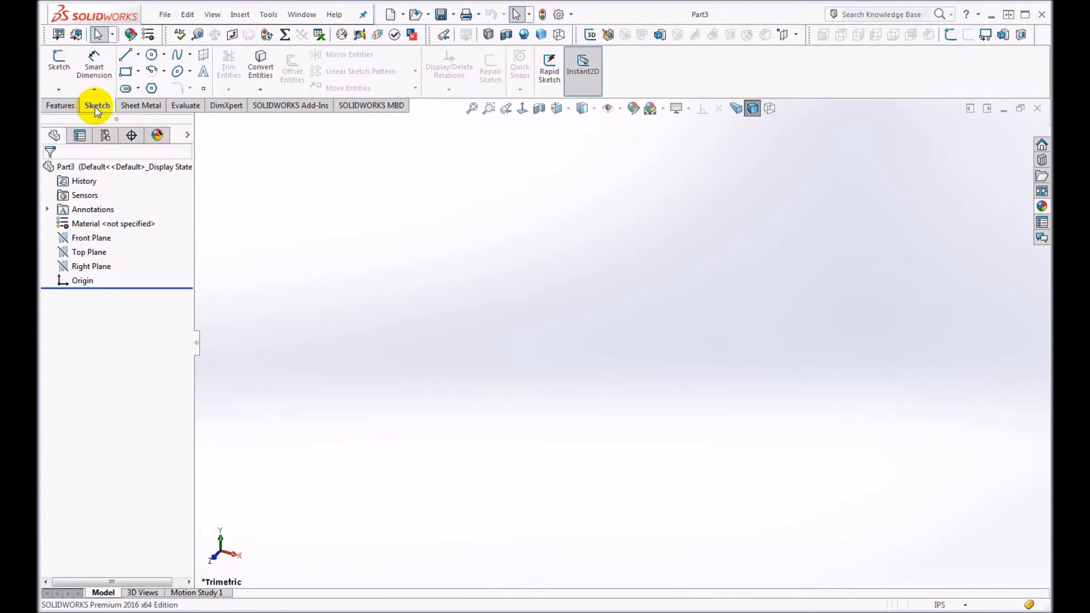
pyautogui.click(73, 108)
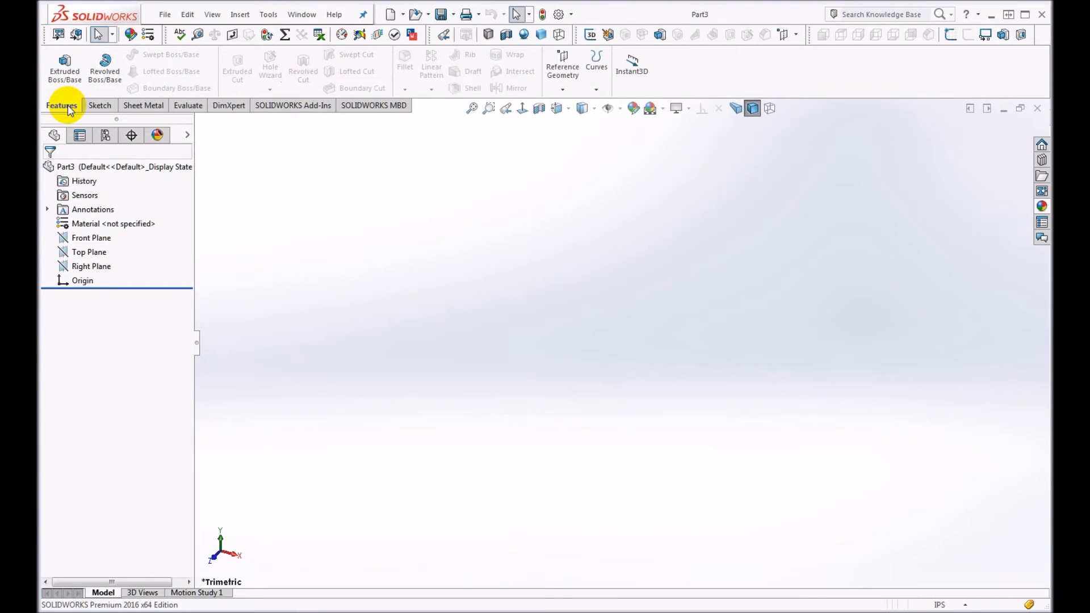
pyautogui.click(93, 108)
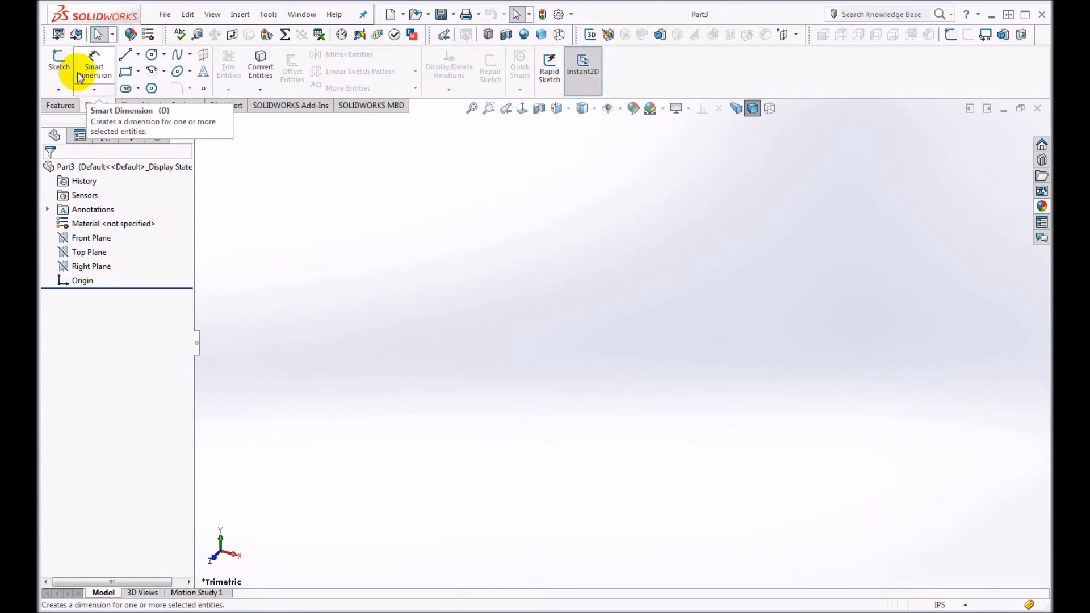
pyautogui.click(59, 62)
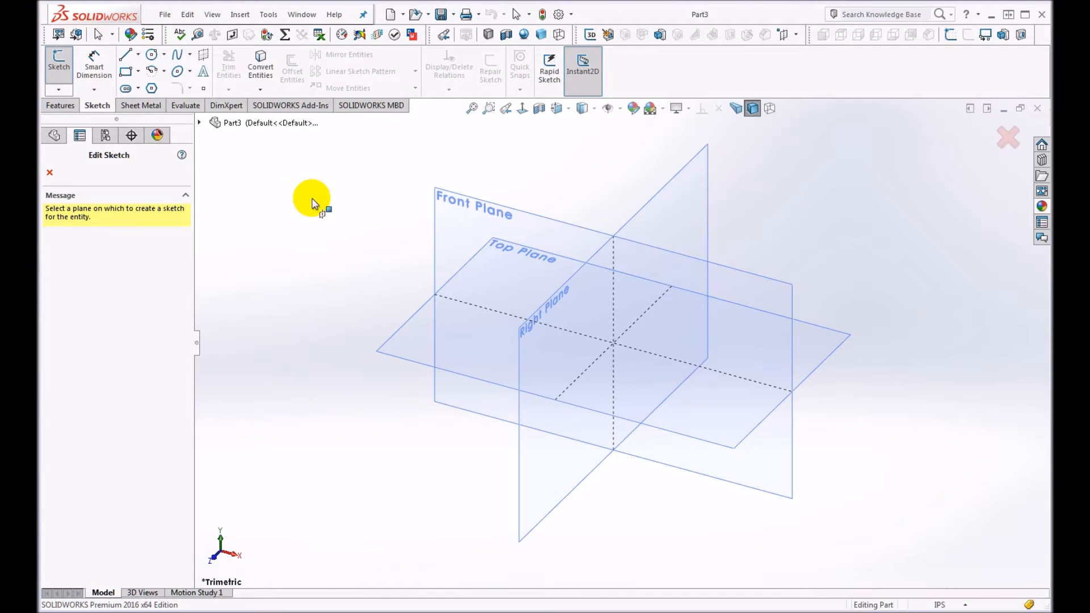
pyautogui.click(525, 211)
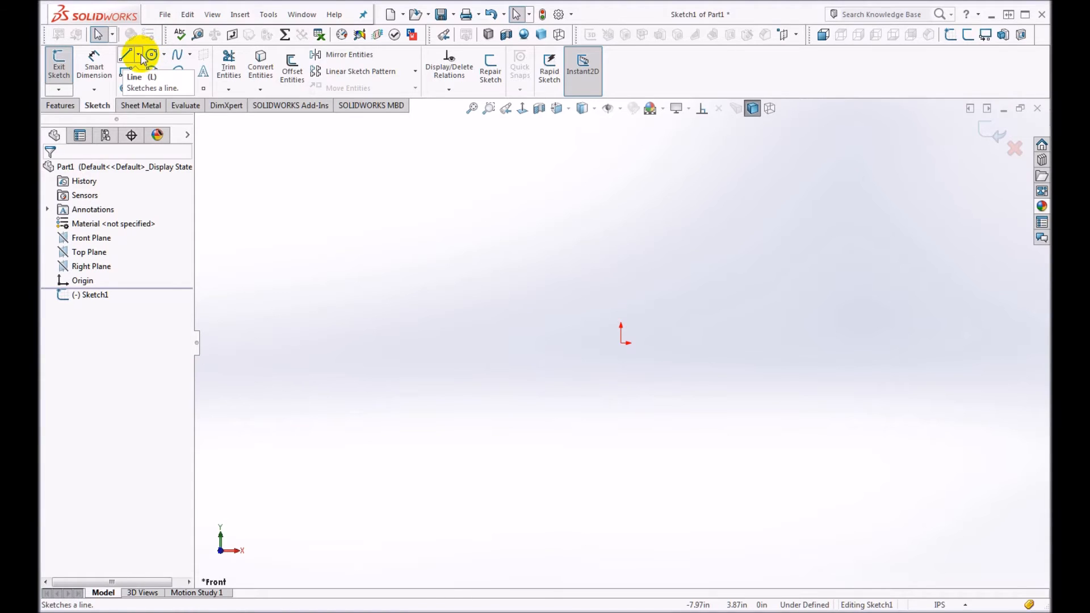
# Step: Sketch two connected lines, a long one rising above the origin and a shorter one sloping down from its upper end
pyautogui.click(140, 56)
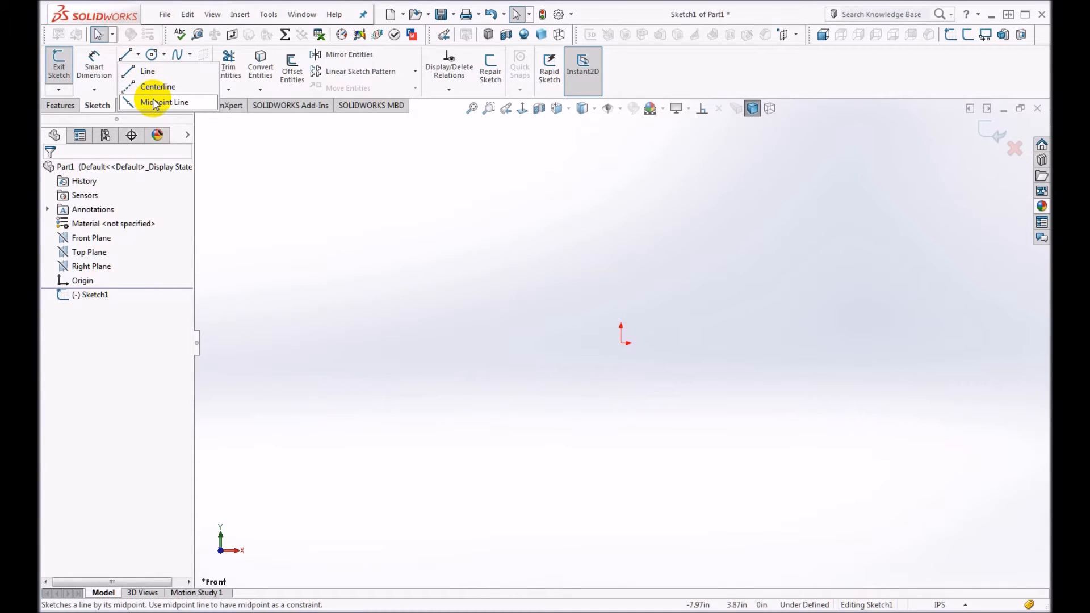
pyautogui.click(125, 54)
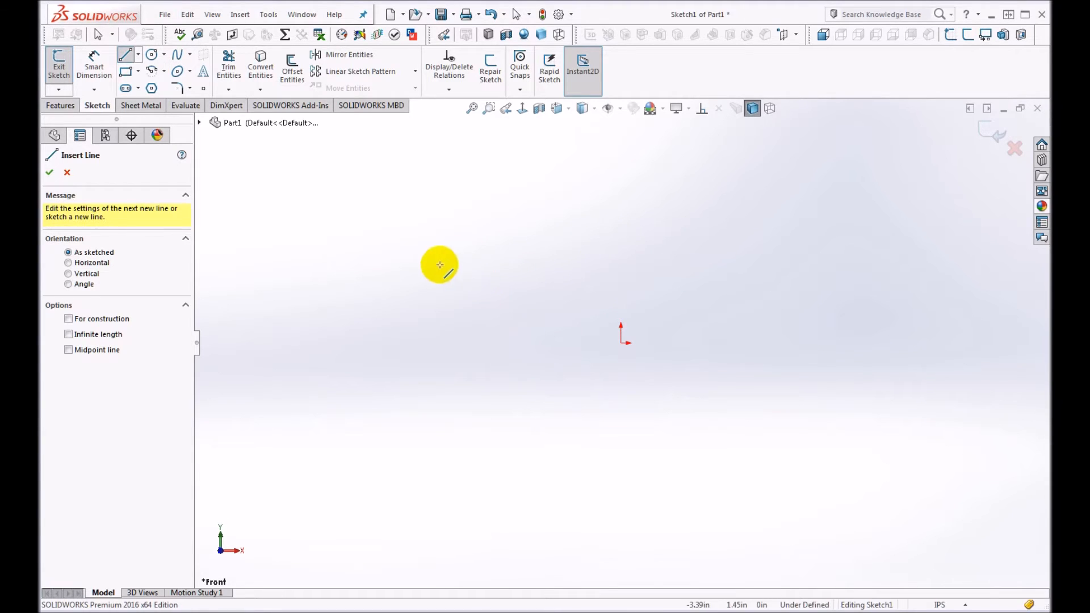
pyautogui.click(484, 265)
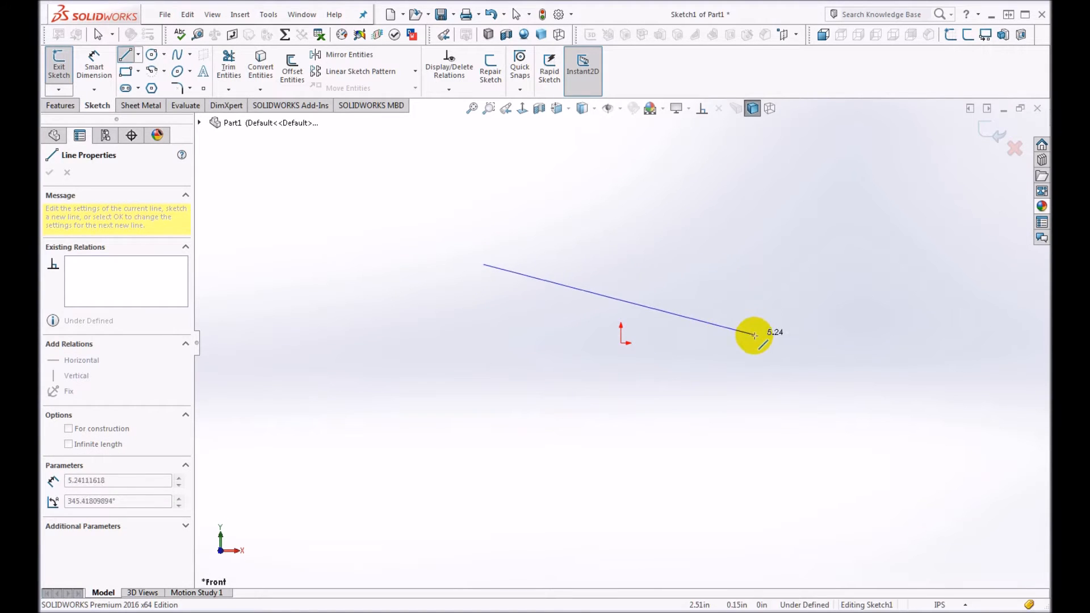
pyautogui.click(770, 202)
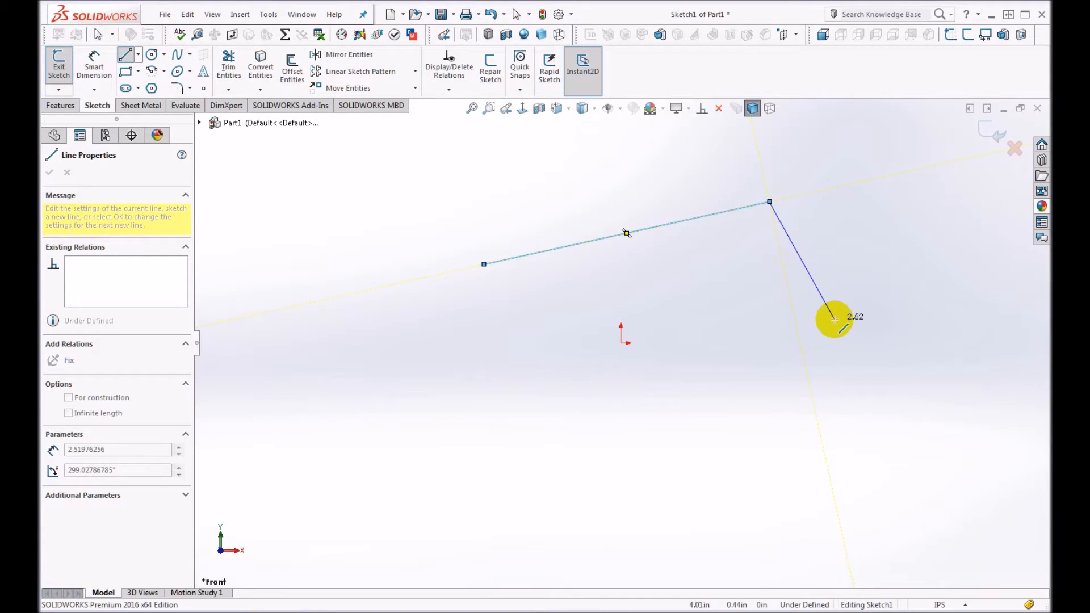
pyautogui.click(855, 310)
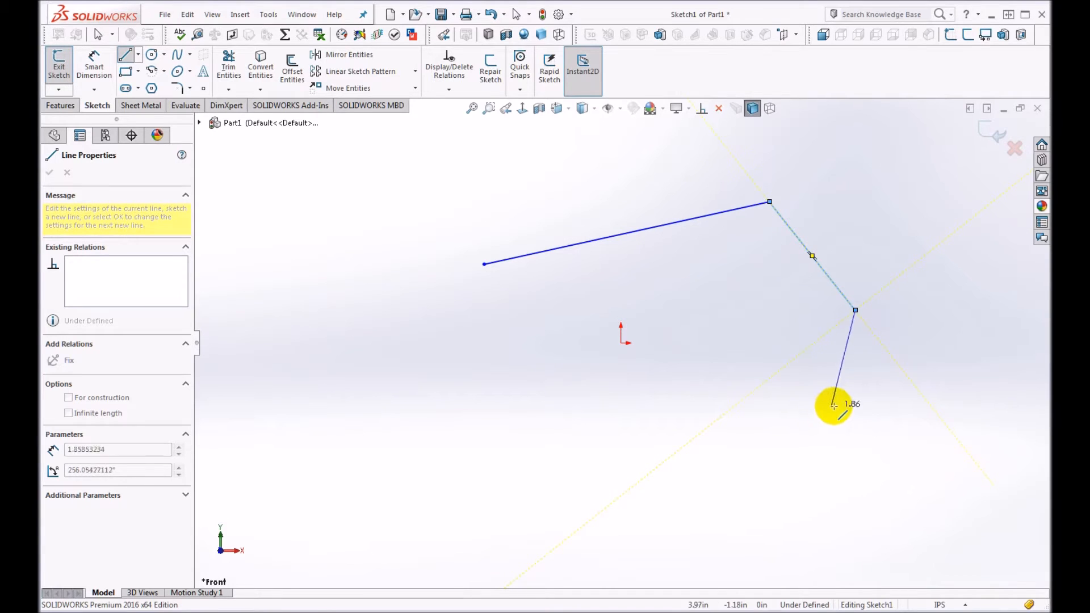
pyautogui.press('Escape')
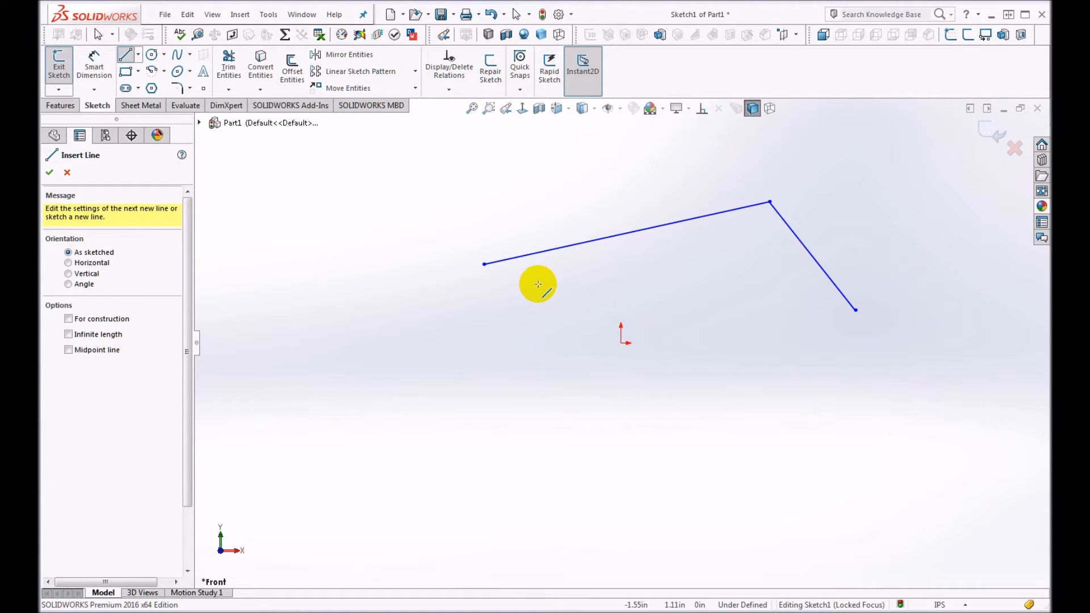
# Step: Close the line chain into a four-sided shape with a steep side line and a closing line about 8.12 in long
pyautogui.click(484, 264)
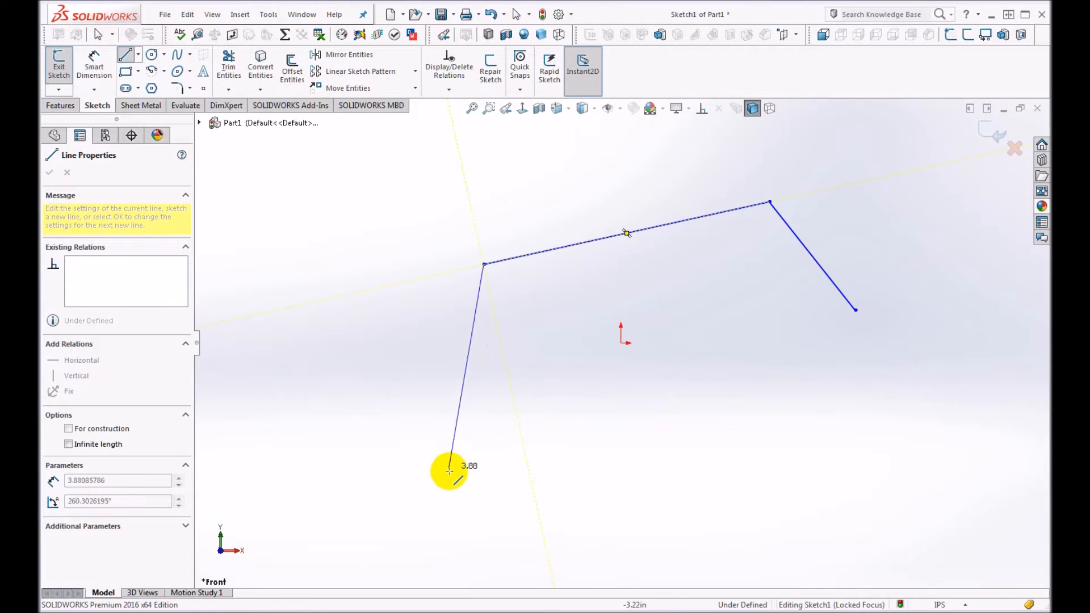
pyautogui.click(472, 514)
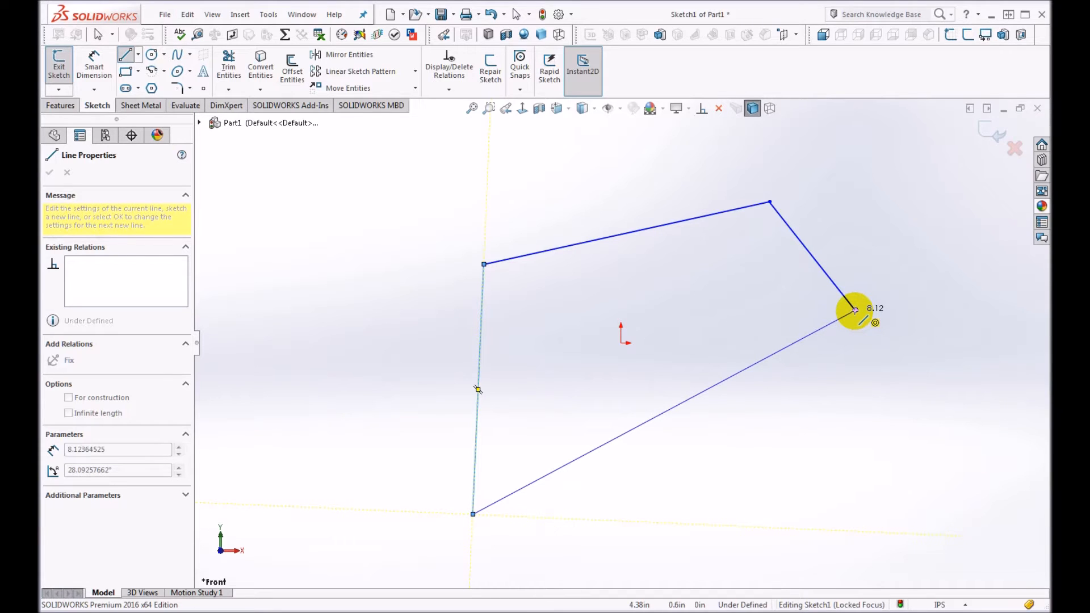
pyautogui.click(855, 310)
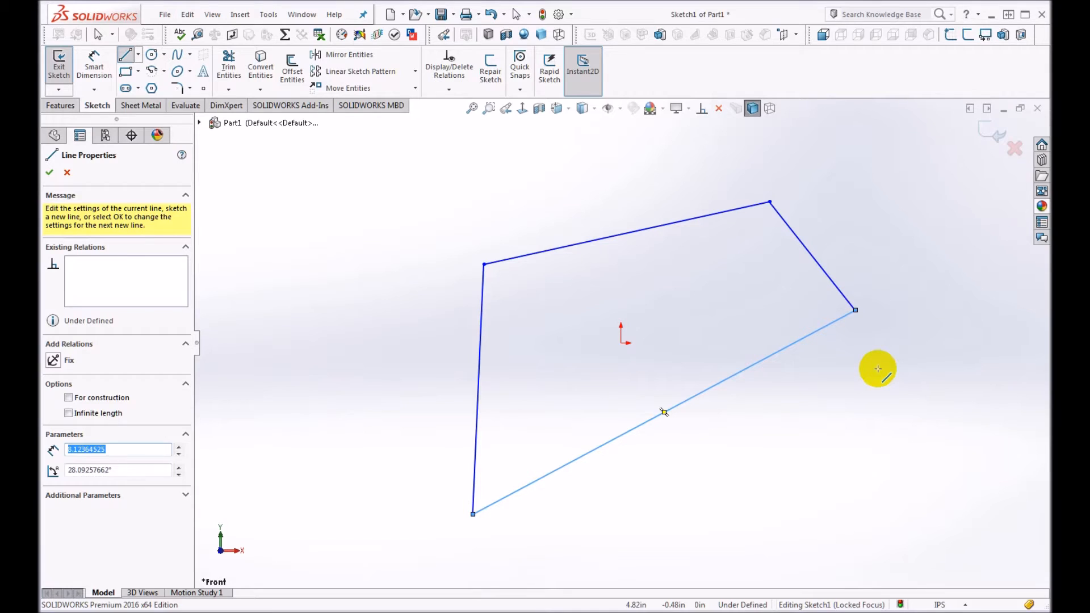
pyautogui.press('Escape')
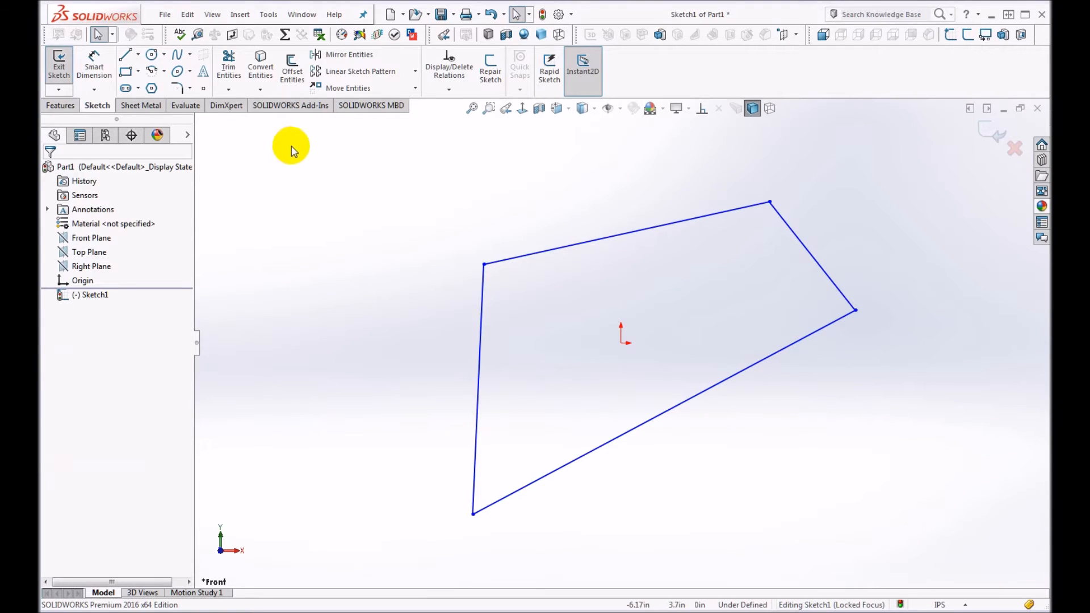
# Step: Sketch an angled centerline about 5.03 in long at about 54°, up and to the left of the four-sided shape
pyautogui.click(139, 56)
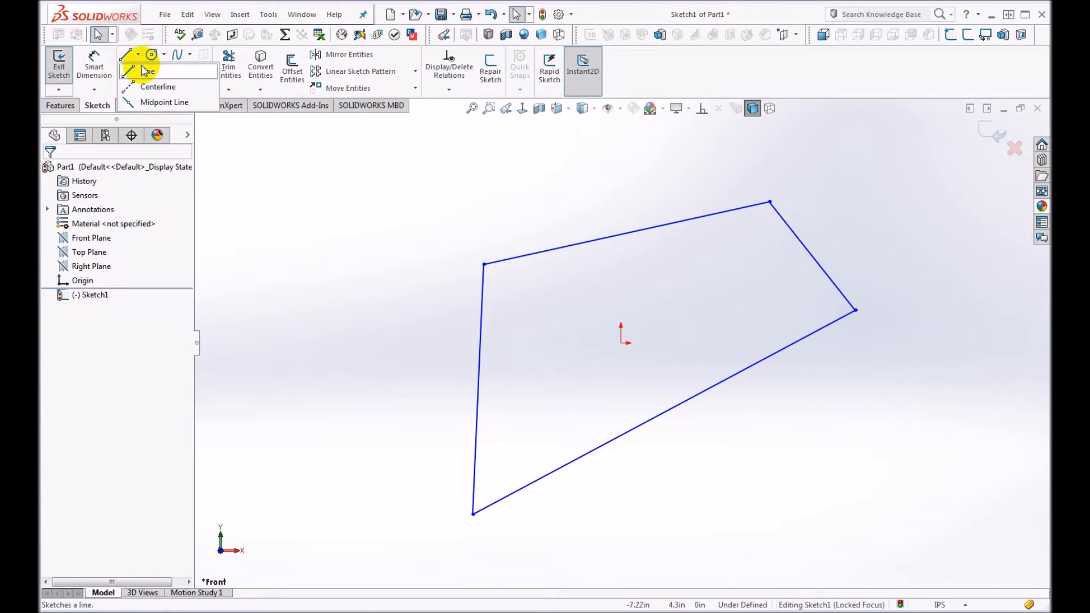
pyautogui.click(159, 88)
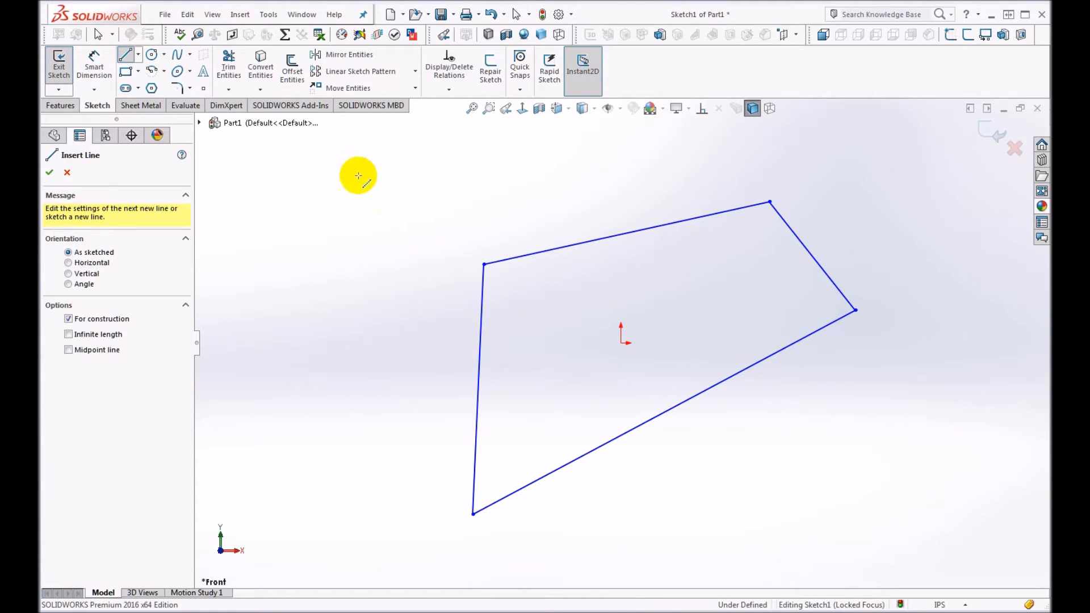
pyautogui.click(374, 358)
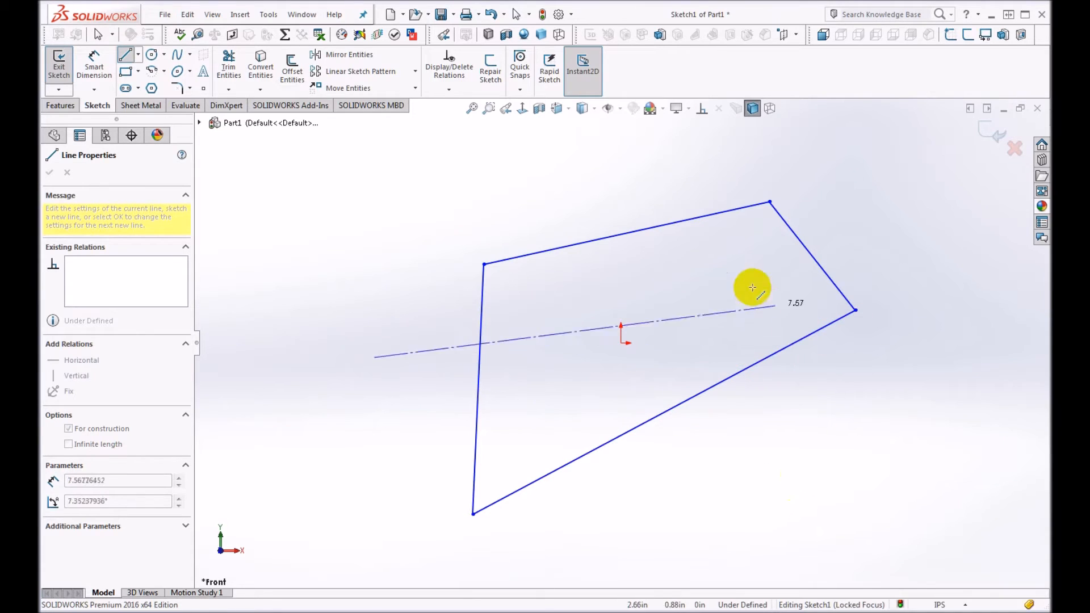
pyautogui.doubleClick(532, 140)
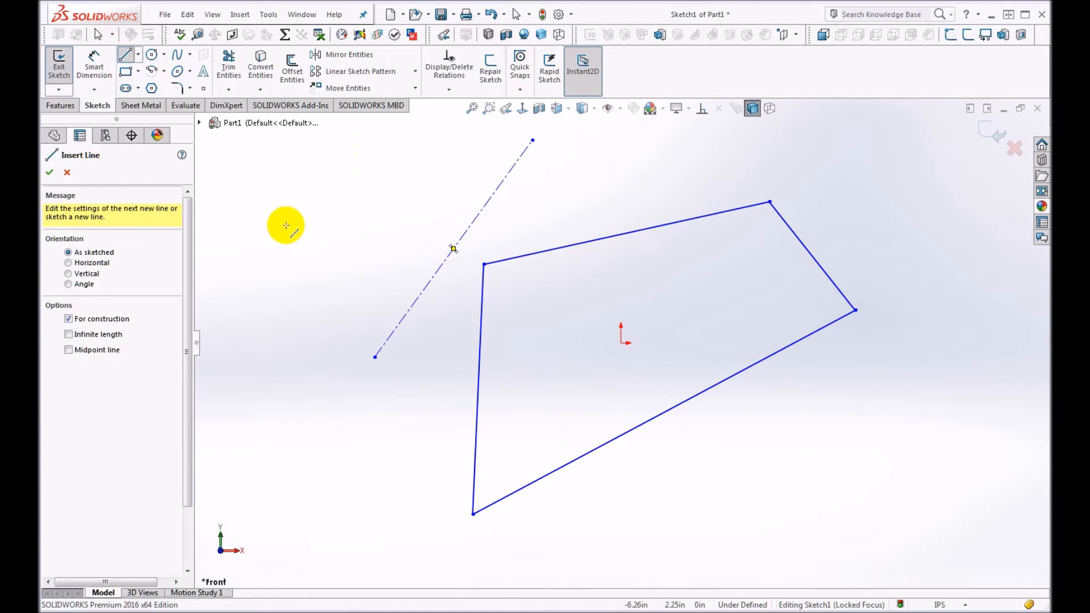
# Step: Sketch an upright corner rectangle about 1.43 in wide and 3.1 in high, left of the four-sided shape
pyautogui.click(140, 74)
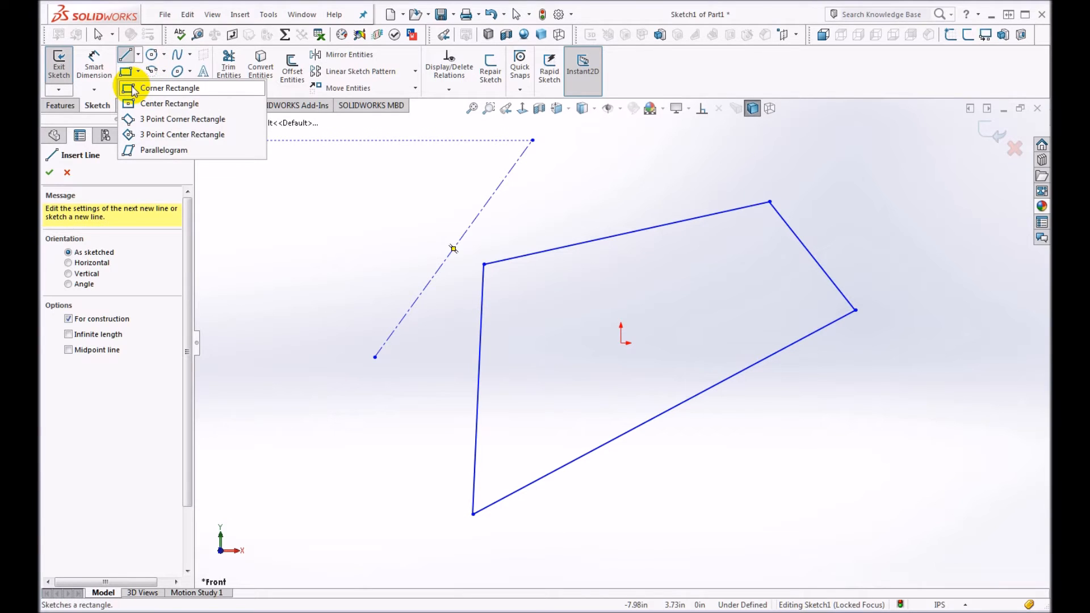
pyautogui.click(133, 89)
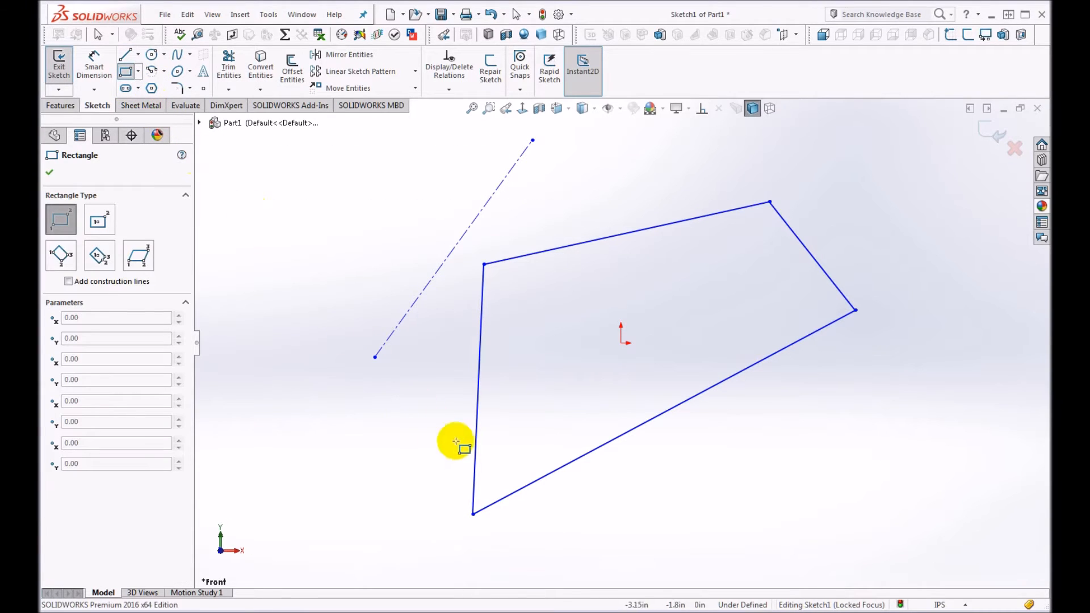
pyautogui.click(274, 310)
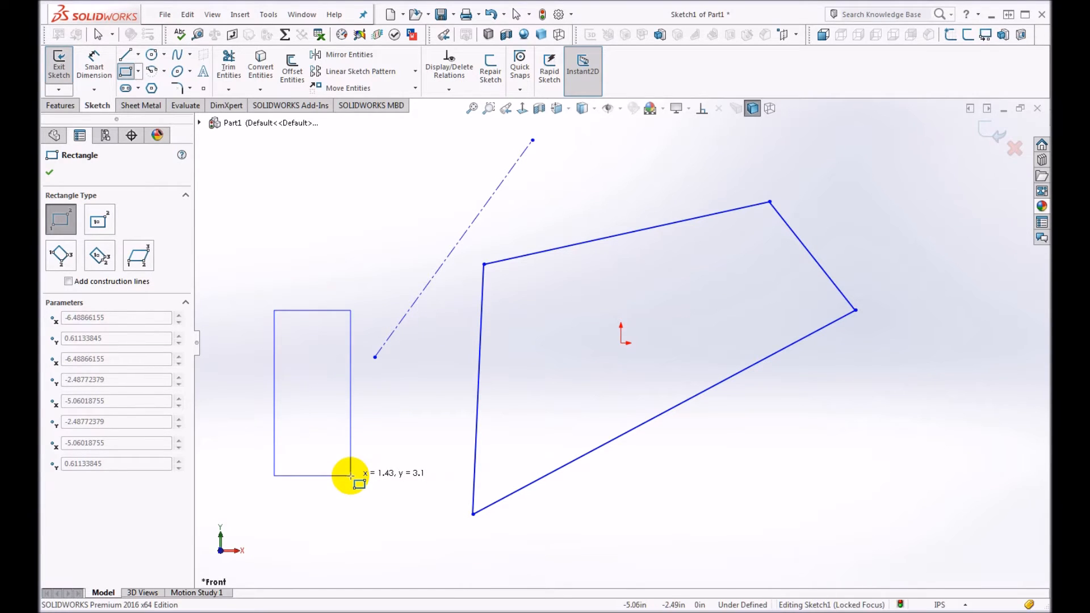
pyautogui.click(350, 476)
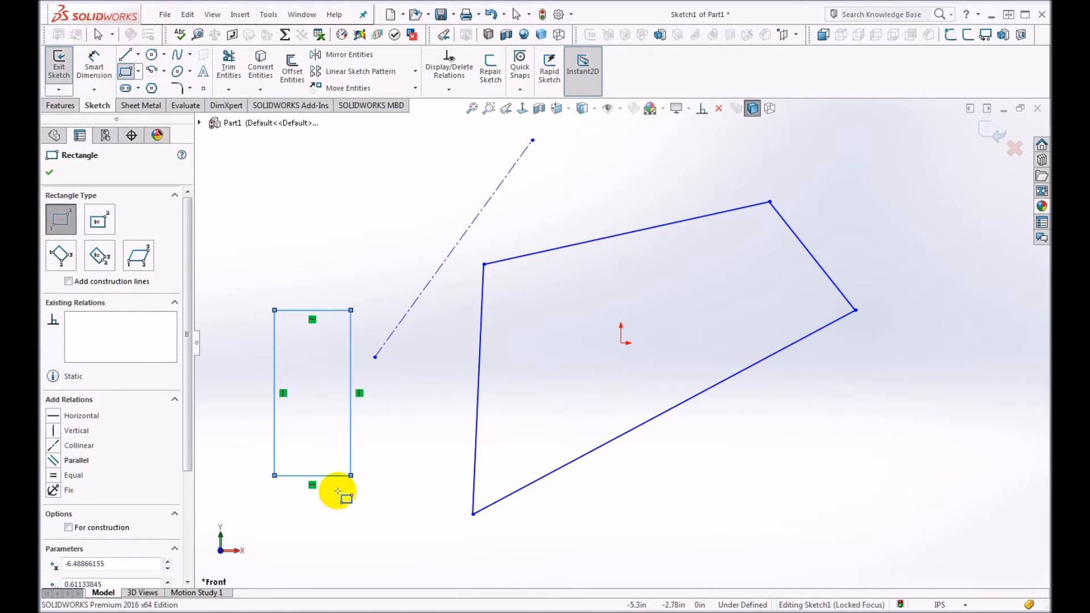
# Step: Sketch a tilted 3 Point Corner Rectangle below and to the right of the four-sided shape
pyautogui.click(138, 71)
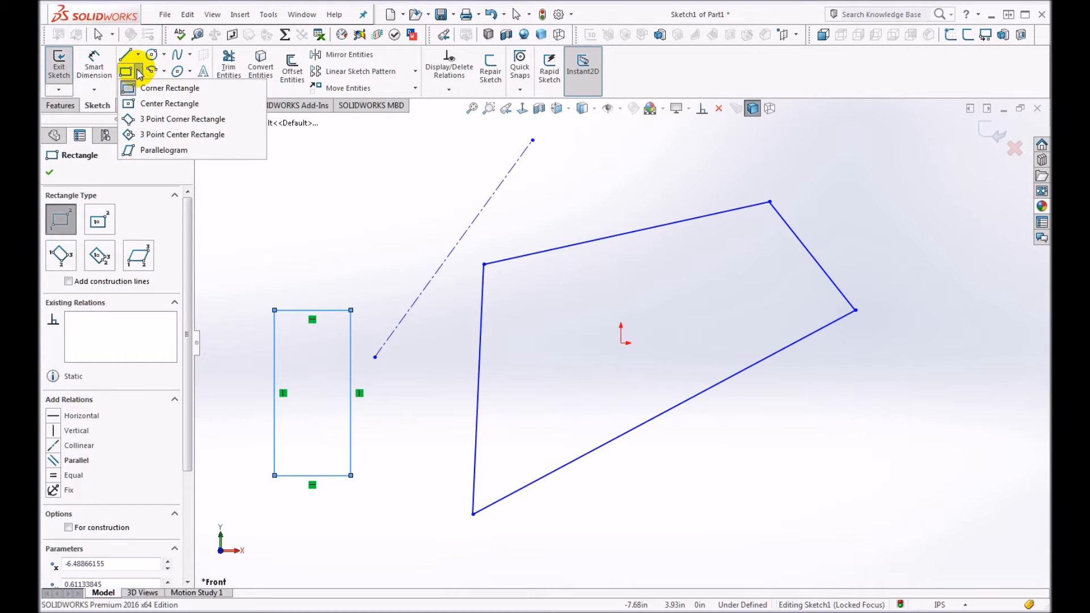
pyautogui.click(161, 120)
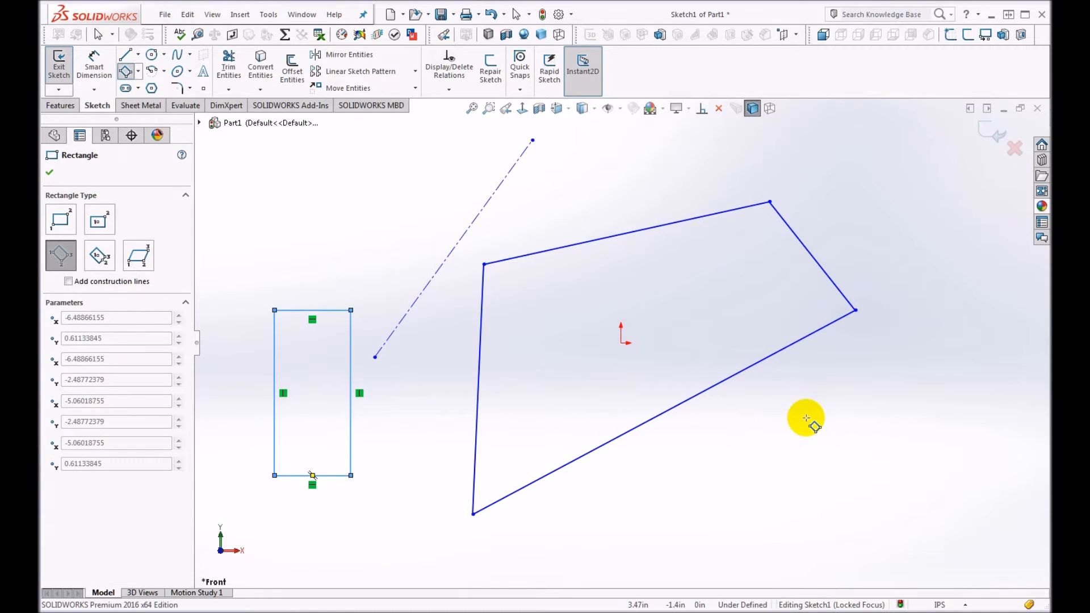
pyautogui.scroll(4, 837, 414)
pyautogui.scroll(-3, 804, 385)
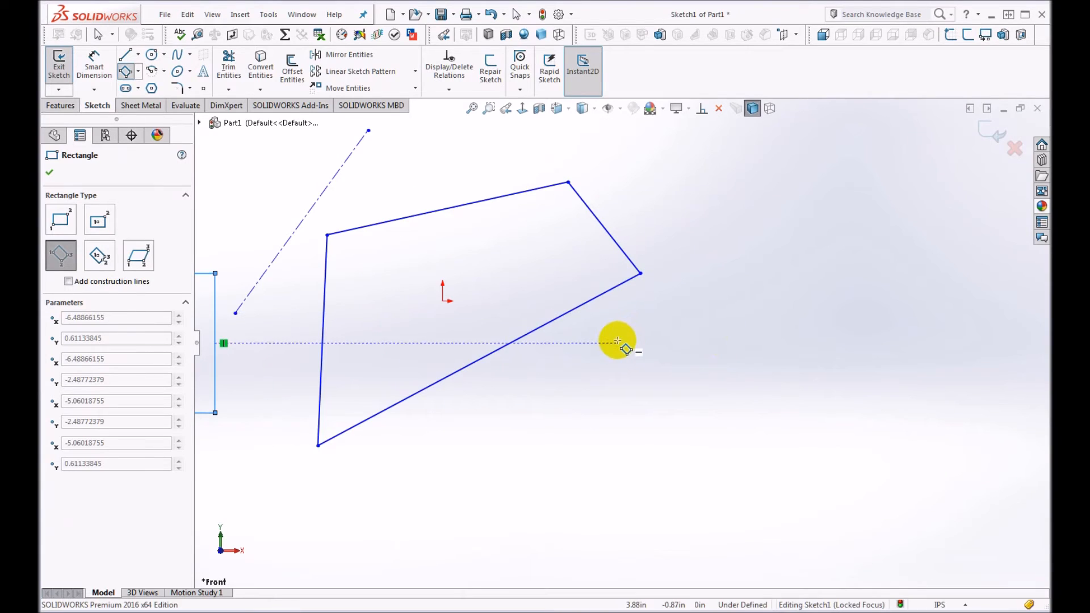
pyautogui.scroll(2, 616, 341)
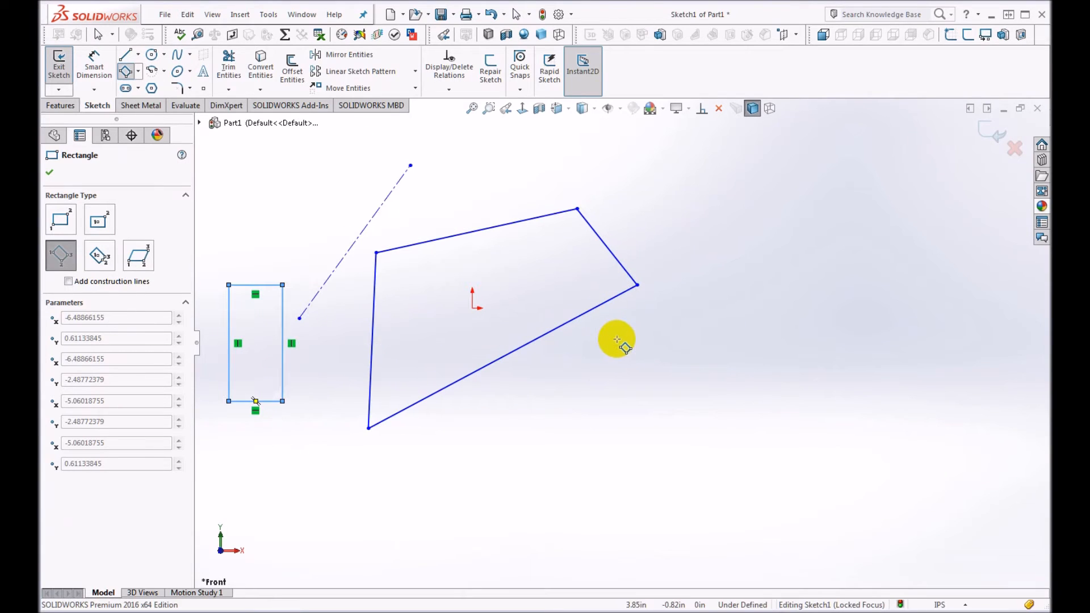
pyautogui.click(584, 353)
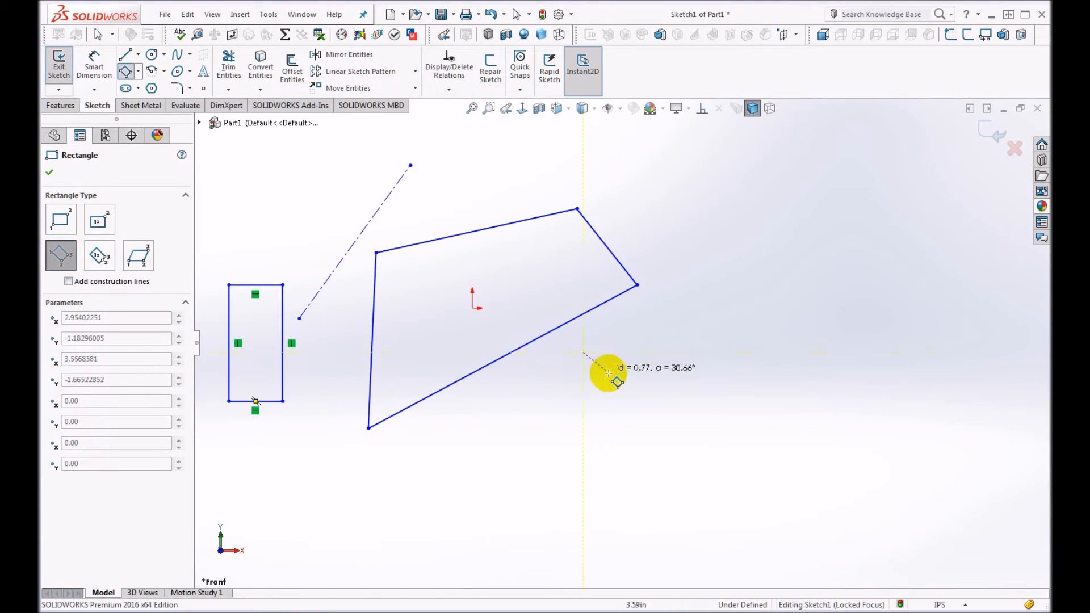
pyautogui.click(699, 517)
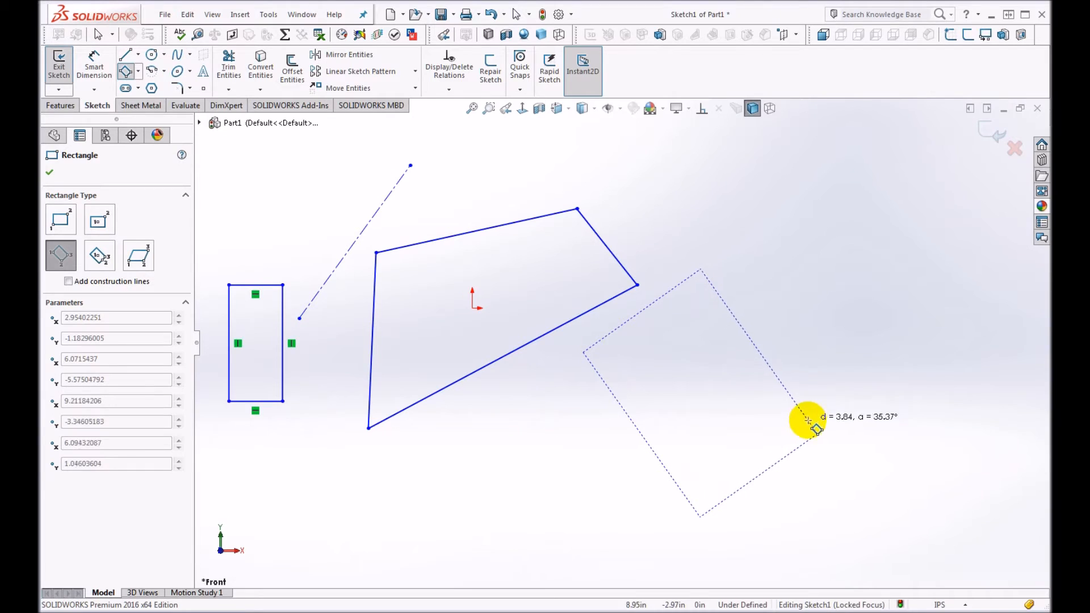
pyautogui.click(776, 433)
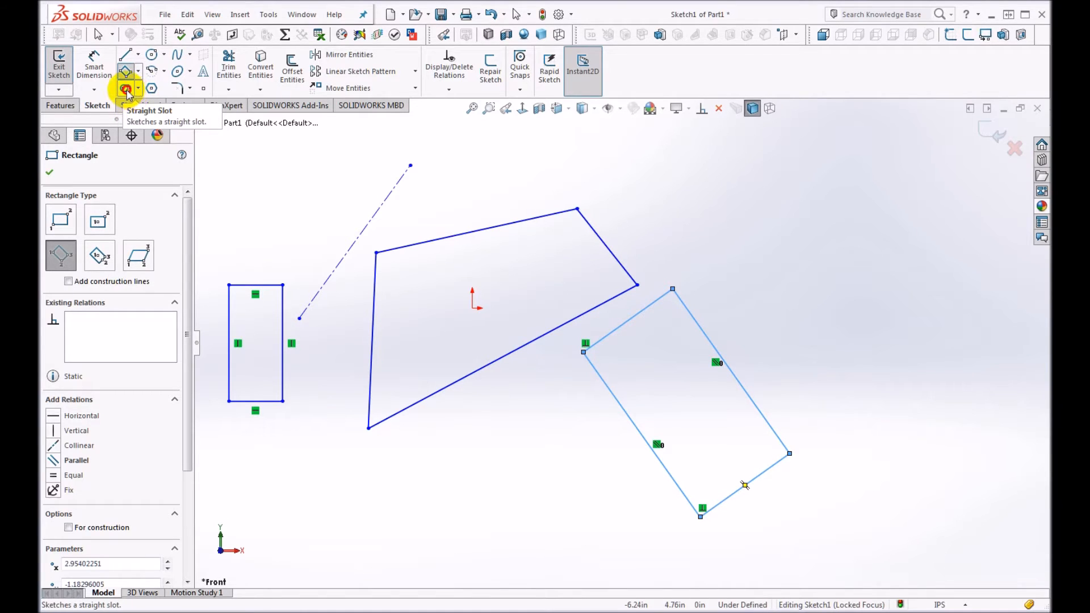
# Step: Sketch a horizontal straight slot about 4.62 in between centers and 3.02 in wide, above and to the right of the tilted rectangle
pyautogui.click(130, 94)
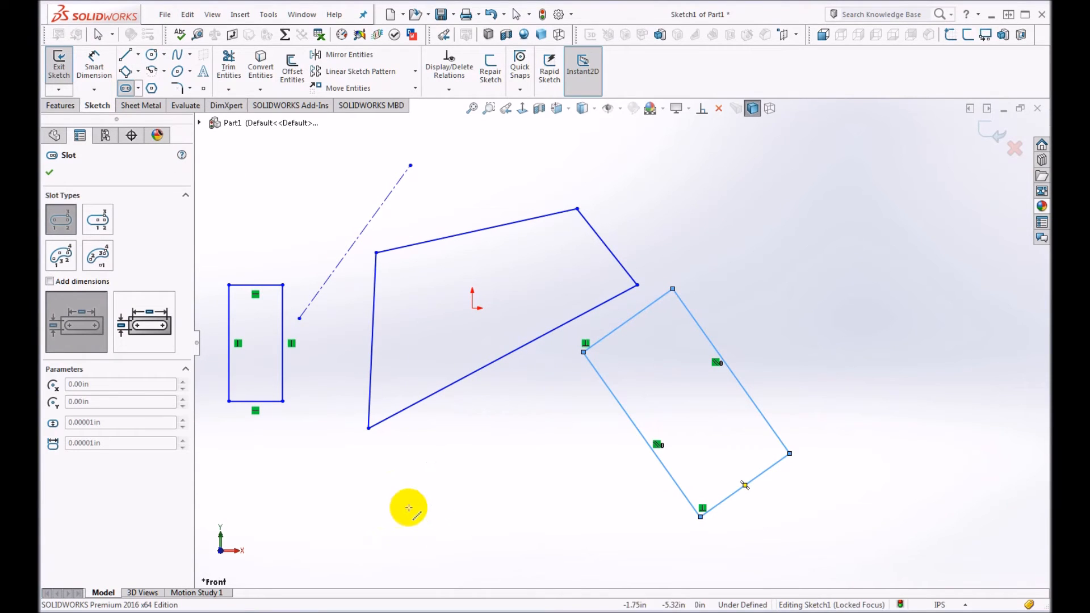
pyautogui.scroll(3, 794, 284)
pyautogui.scroll(-3, 793, 280)
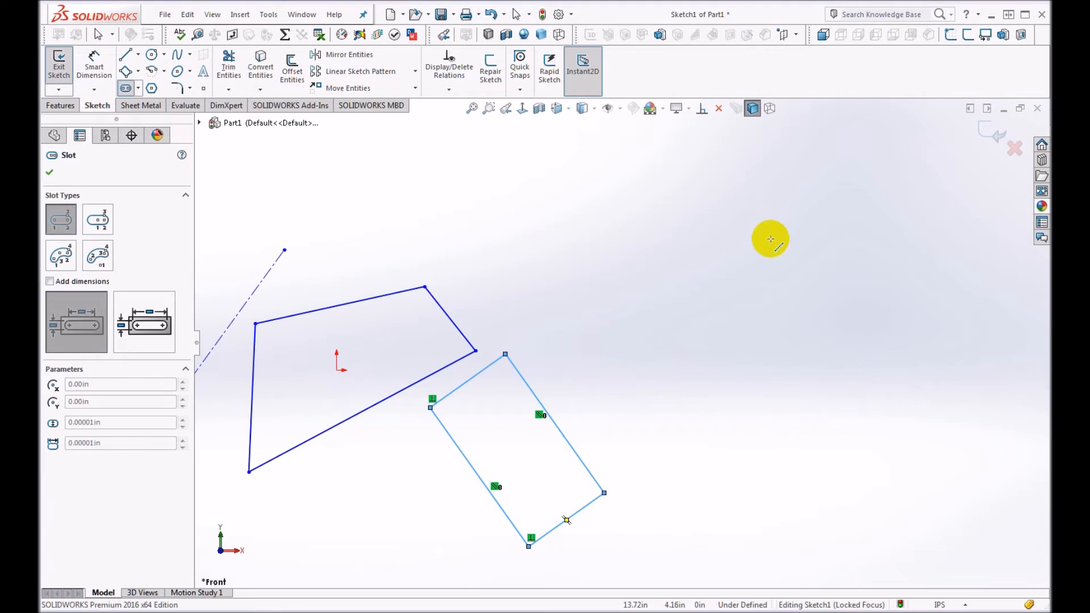
pyautogui.click(771, 241)
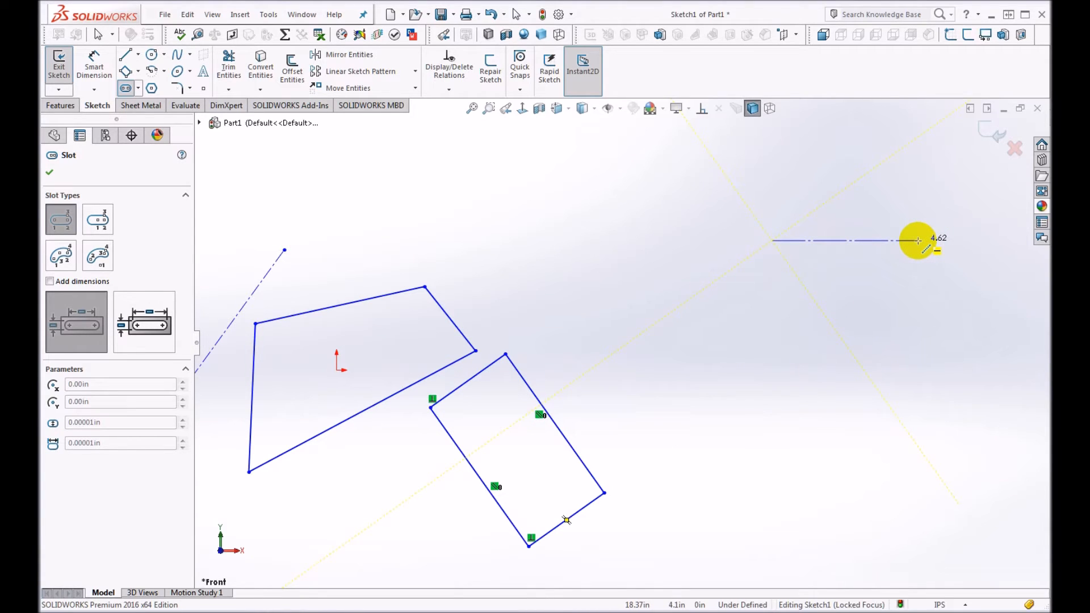
pyautogui.click(917, 241)
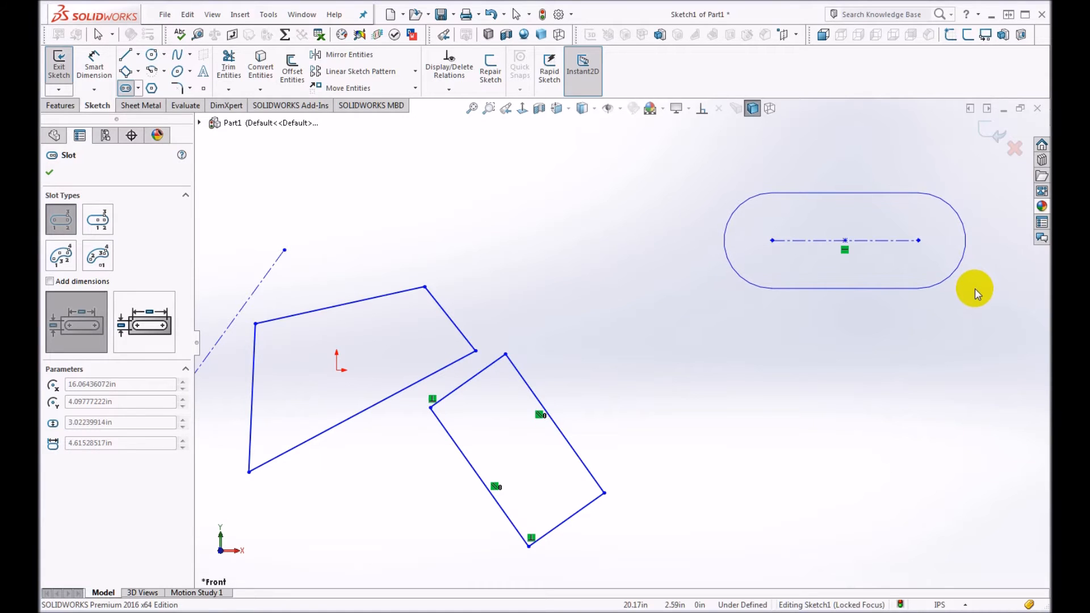
pyautogui.click(974, 289)
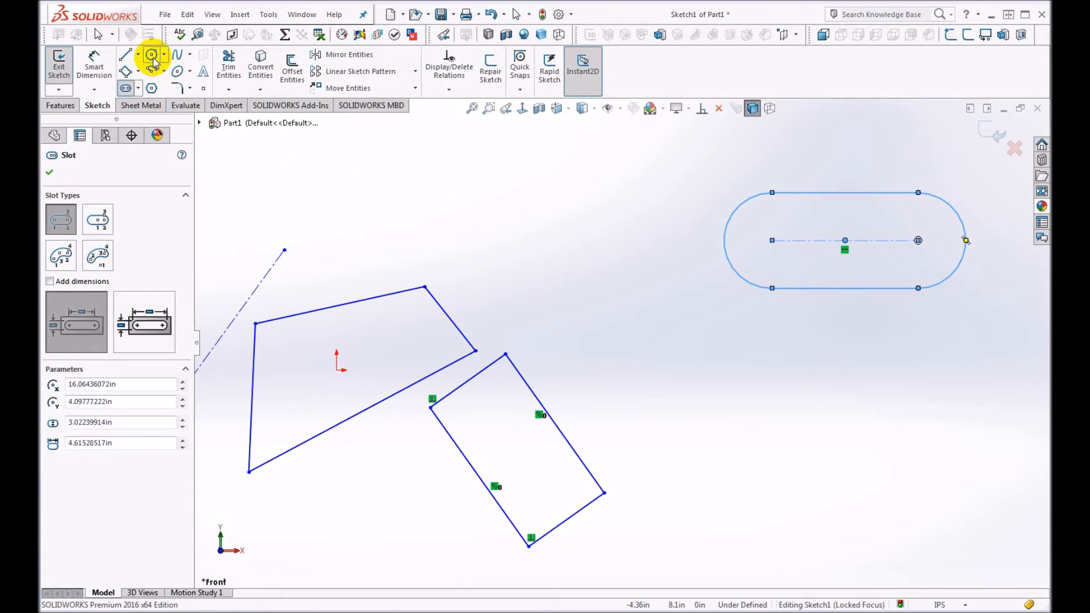
# Step: Sketch a tilted Centerpoint Straight Slot about 3.78 in between centers and 2.12 in wide, above the four-sided shape
pyautogui.click(138, 88)
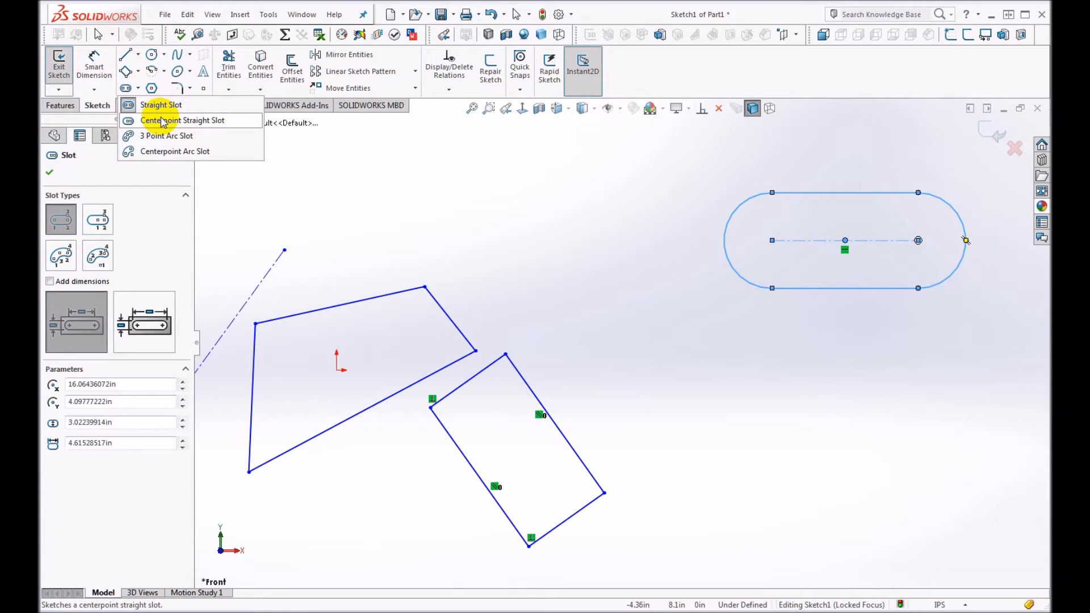
pyautogui.click(209, 123)
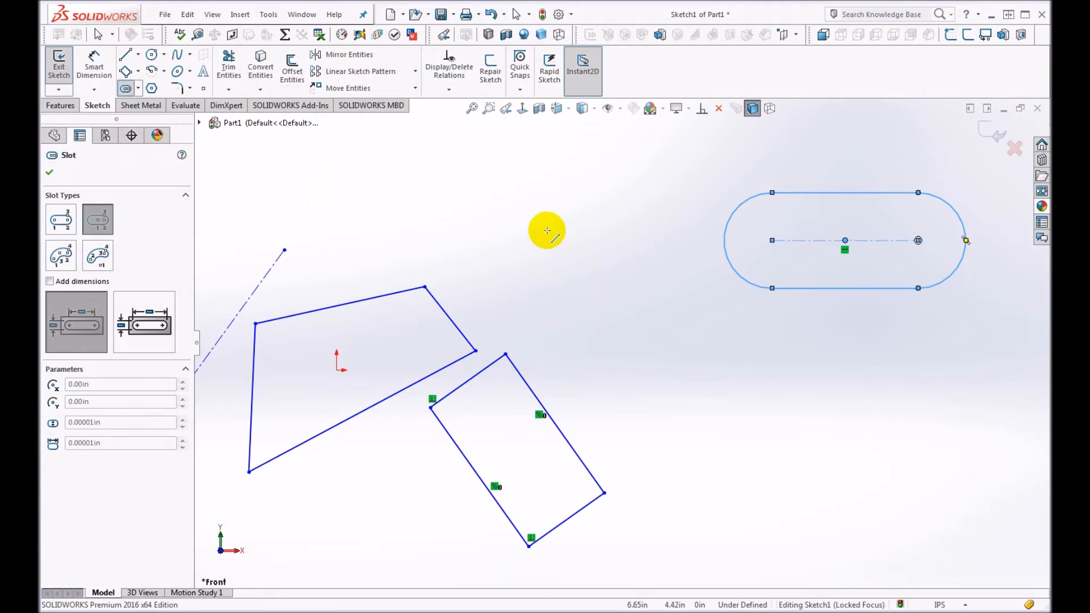
pyautogui.click(474, 187)
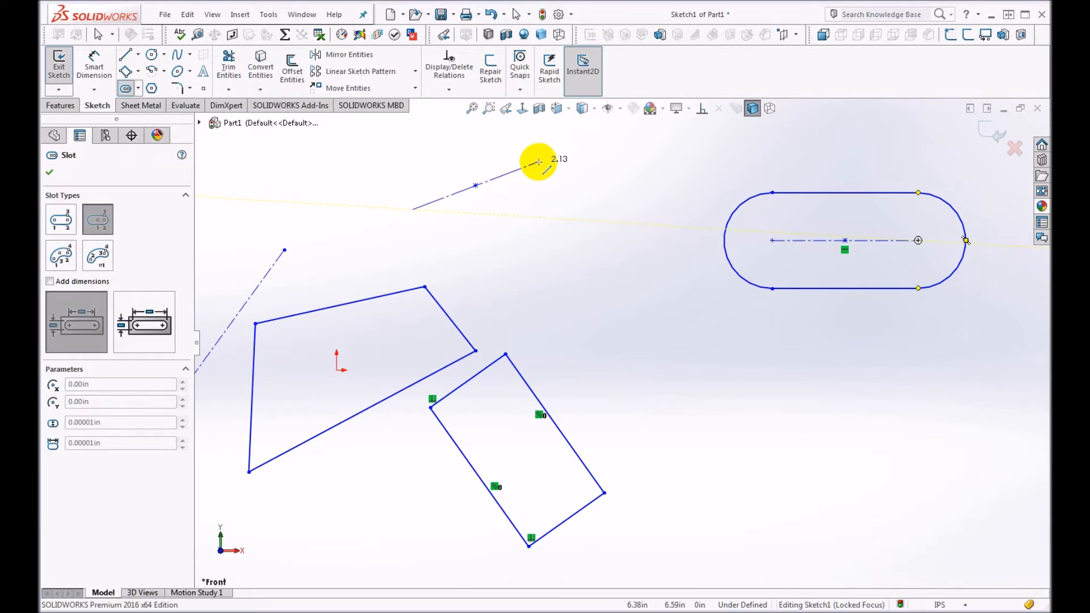
pyautogui.click(523, 222)
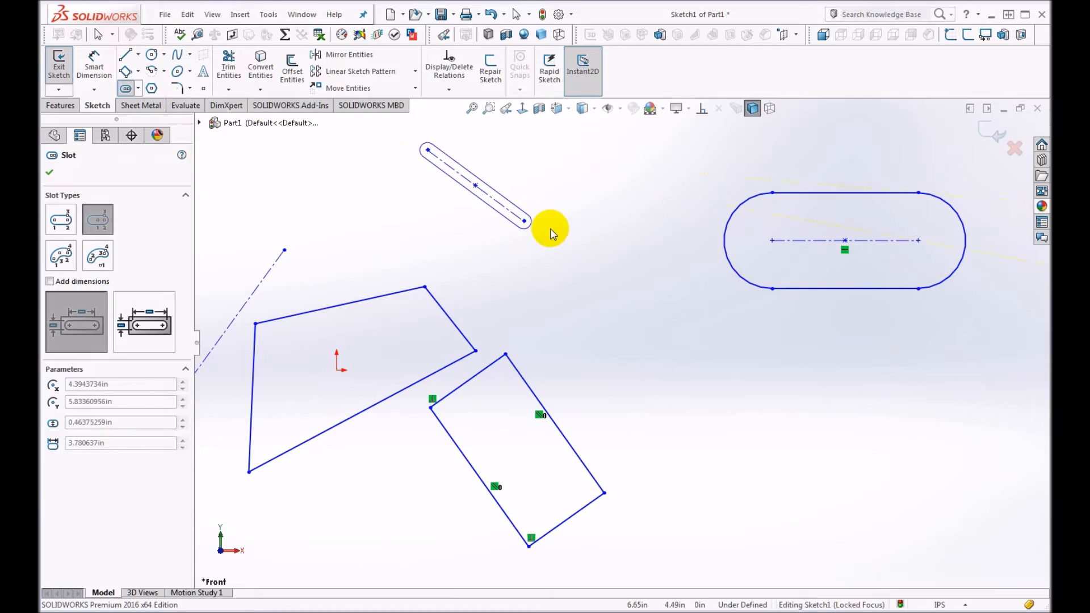
pyautogui.click(592, 229)
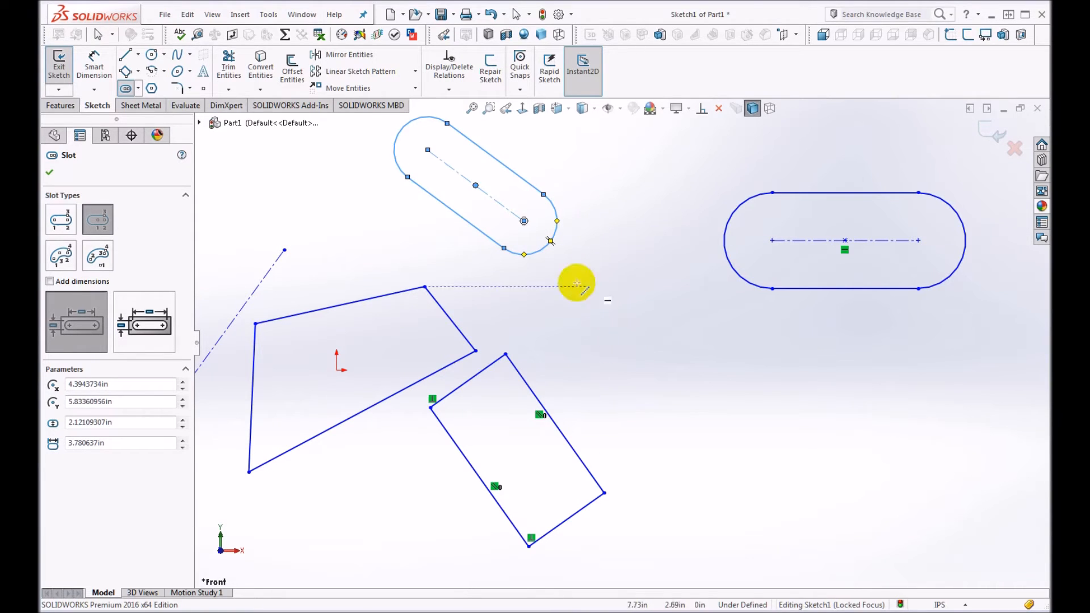
# Step: Sketch a center-based circle with a radius of about 2.73 in below the horizontal slot
pyautogui.scroll(3, 706, 335)
pyautogui.scroll(-3, 730, 365)
pyautogui.scroll(5, 737, 384)
pyautogui.scroll(-4, 715, 410)
pyautogui.scroll(-3, 715, 409)
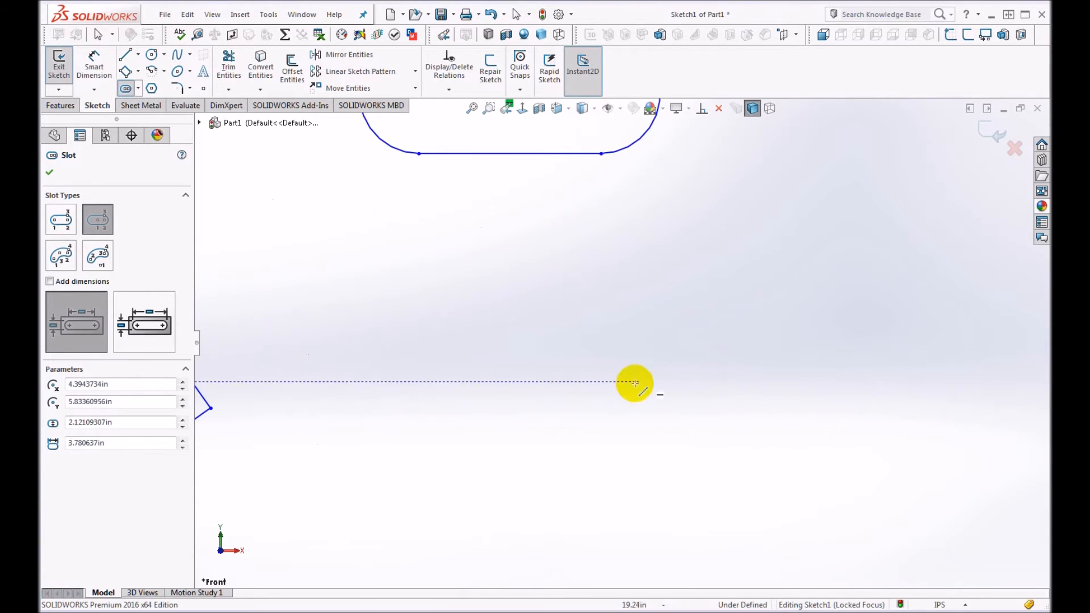
pyautogui.click(151, 55)
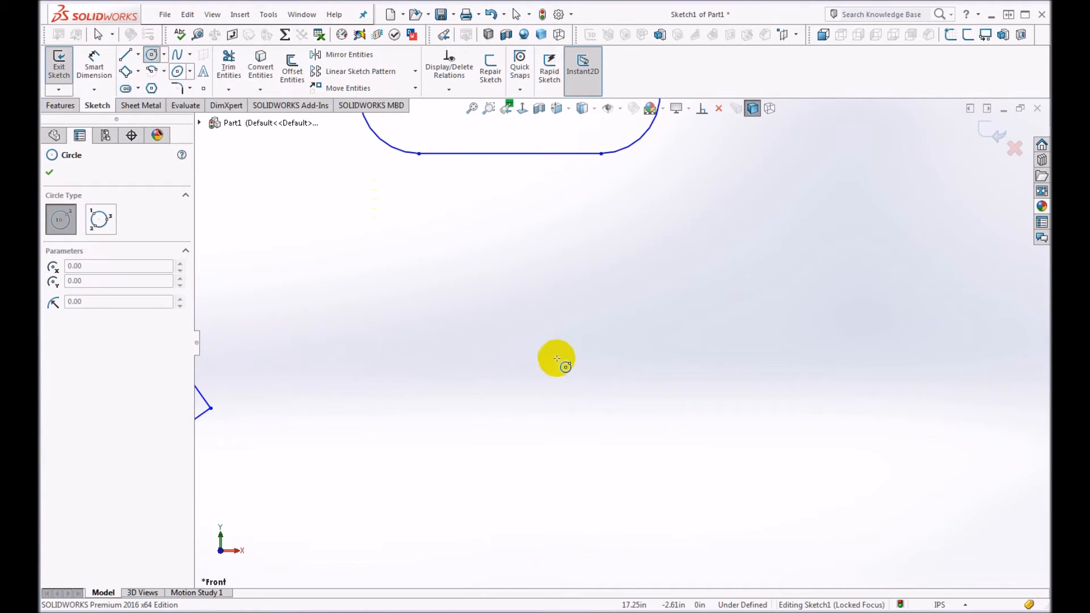
pyautogui.click(484, 317)
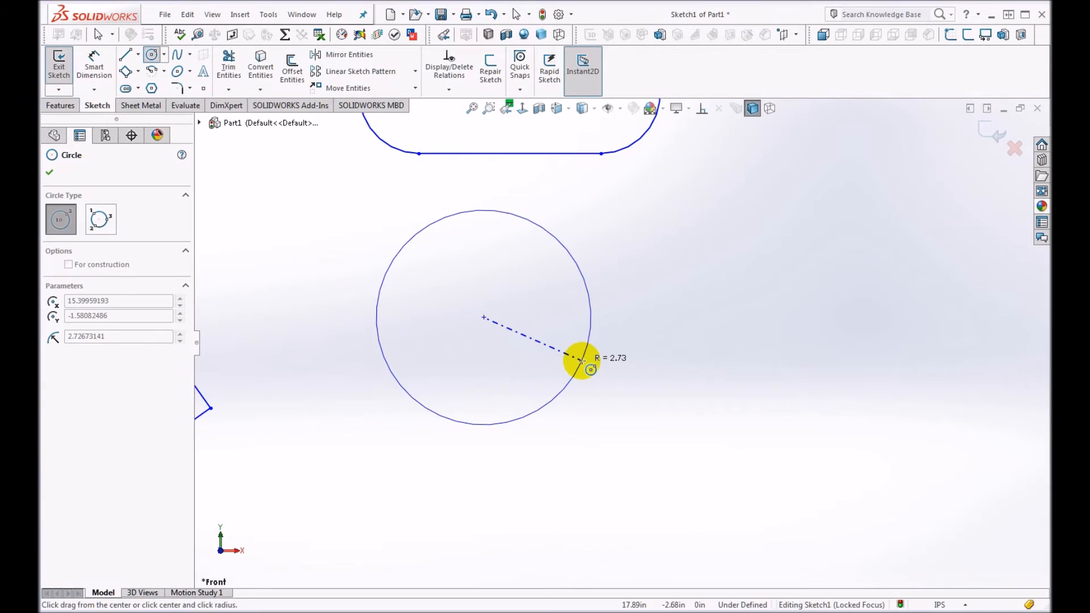
pyautogui.click(582, 361)
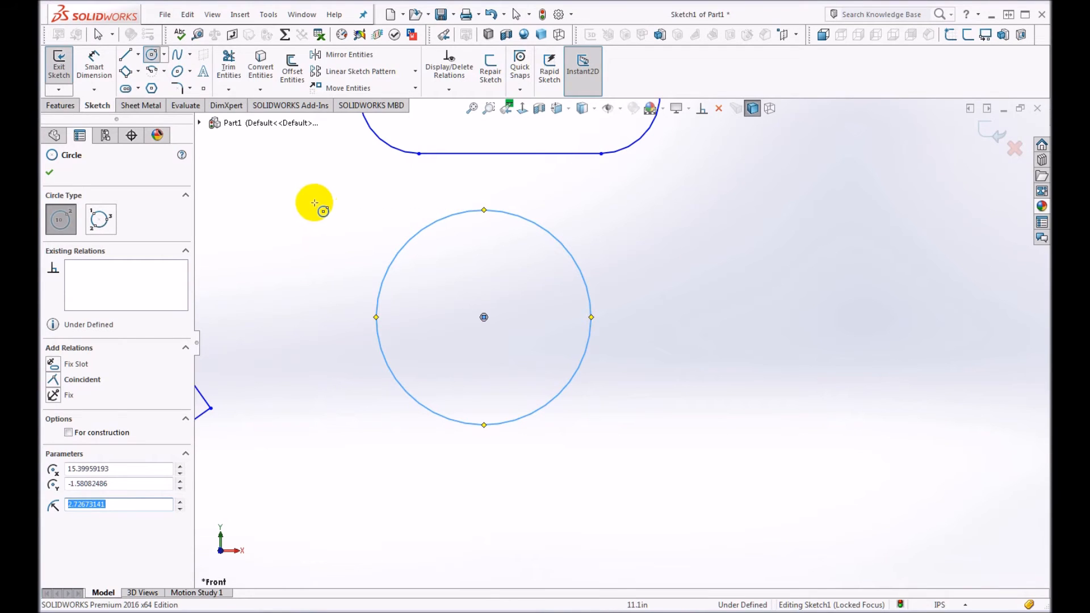
pyautogui.click(164, 54)
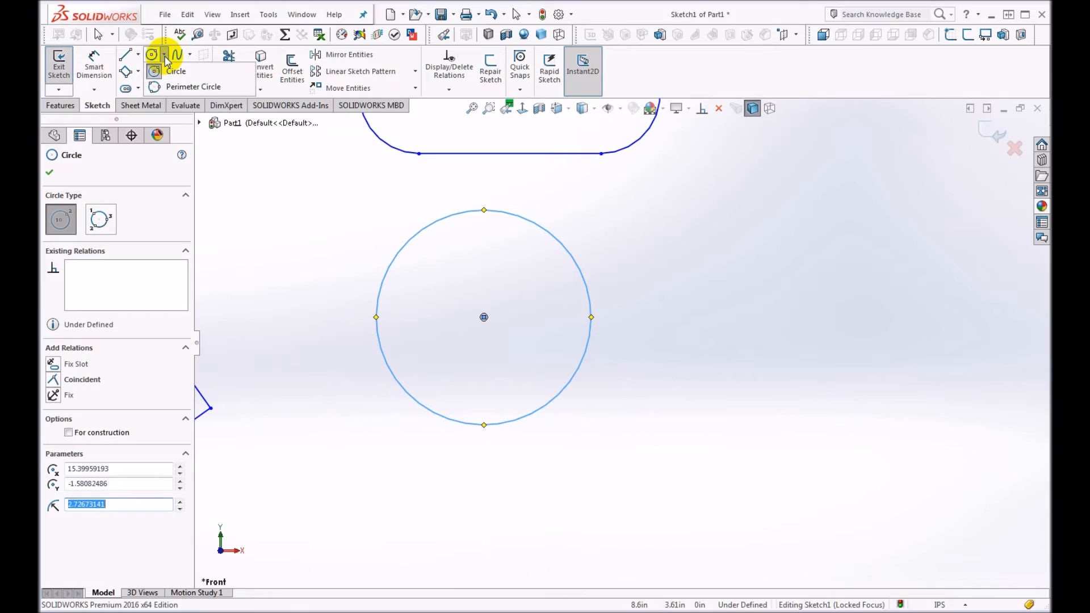
pyautogui.click(166, 57)
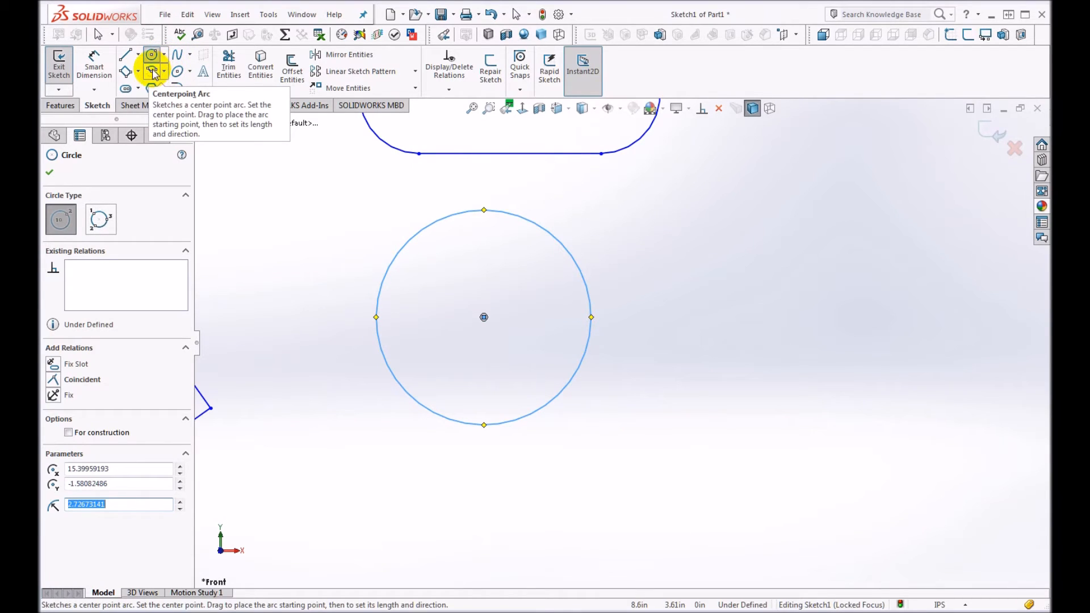
# Step: Sketch a Centerpoint Arc of about 2.45 in radius and 100.6°, to the right of the circle and opening toward it
pyautogui.click(154, 72)
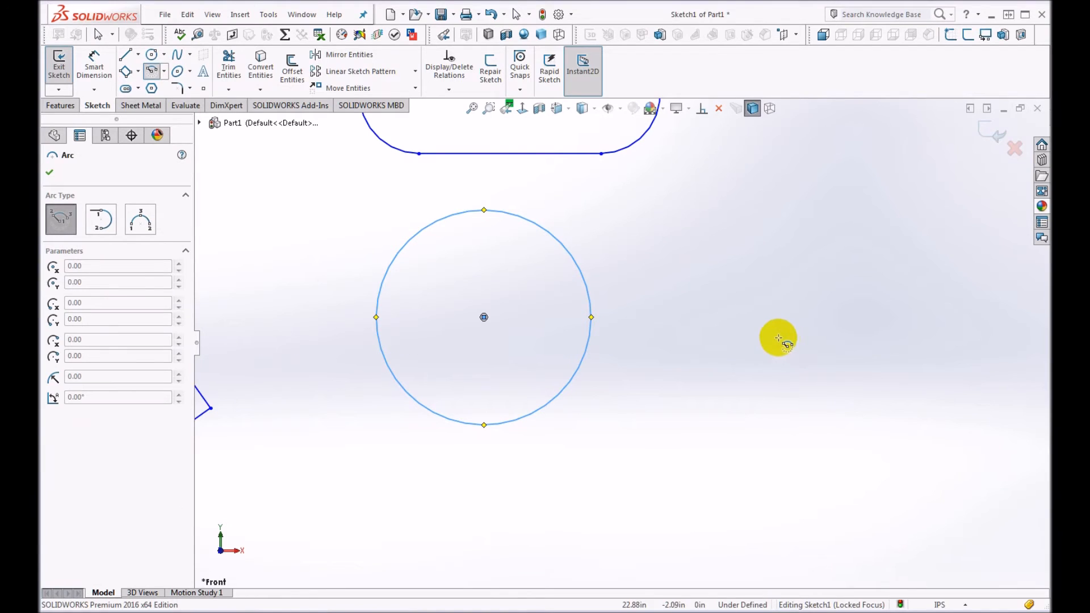
pyautogui.click(775, 317)
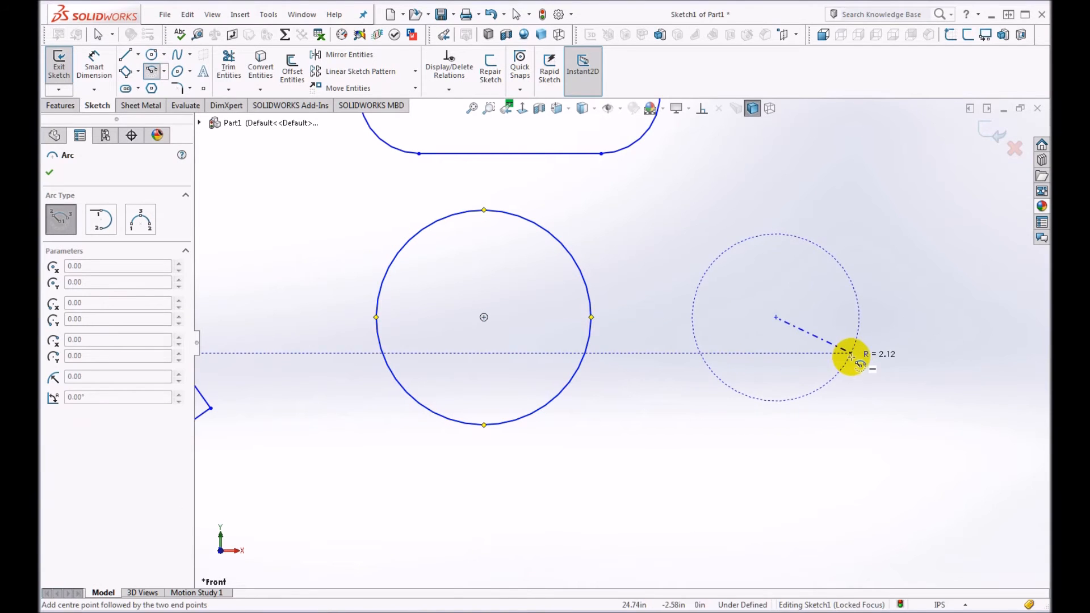
pyautogui.click(825, 236)
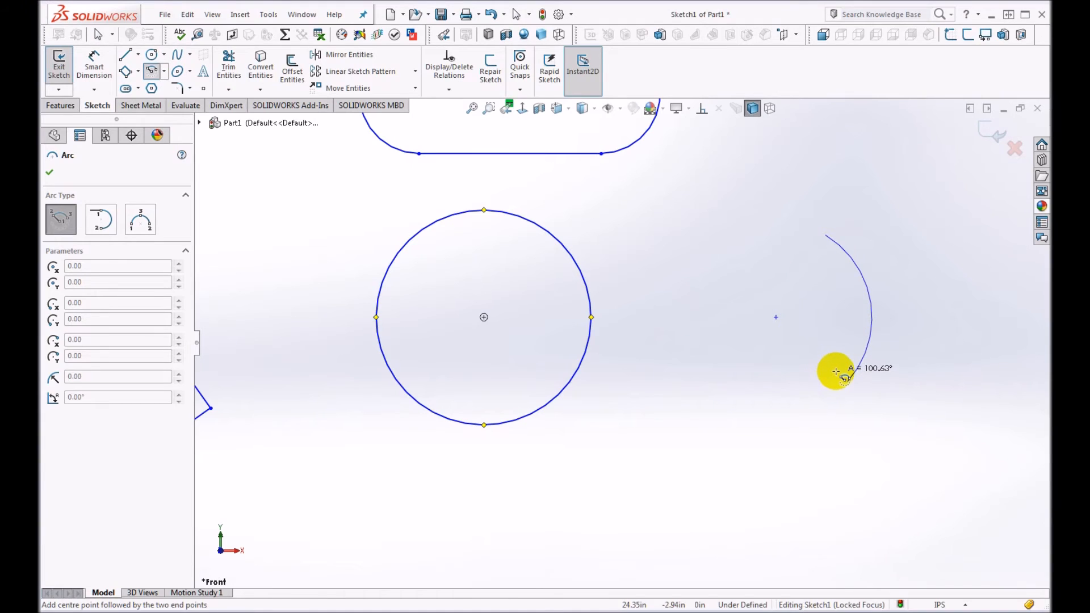
pyautogui.click(836, 371)
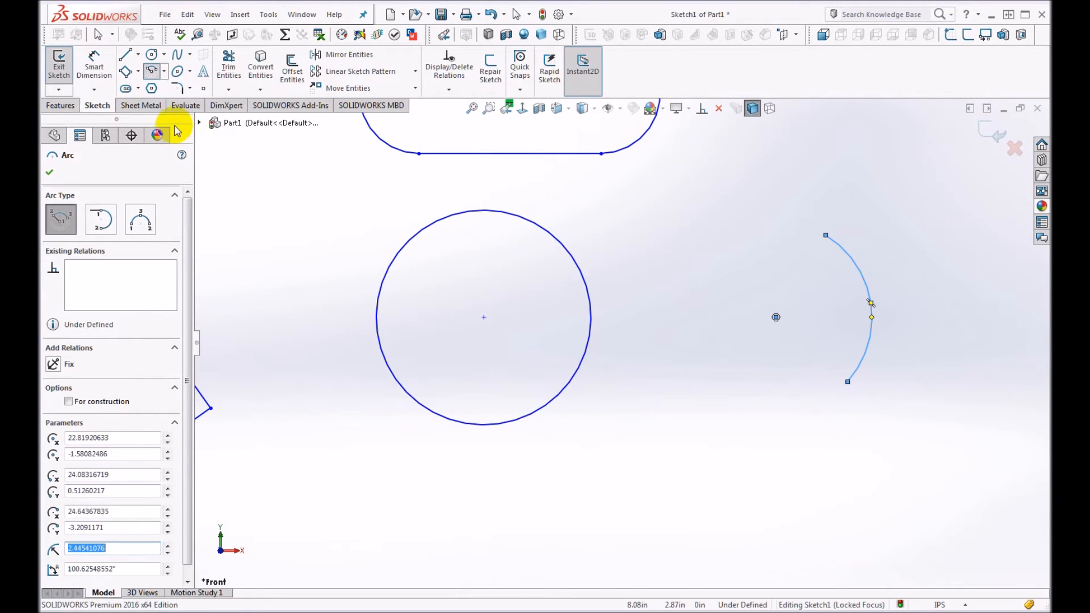
# Step: Sketch a small six-sided polygon with an inscribed circle about 1.48 in in diameter, below and to the right of the circle
pyautogui.scroll(4, 454, 324)
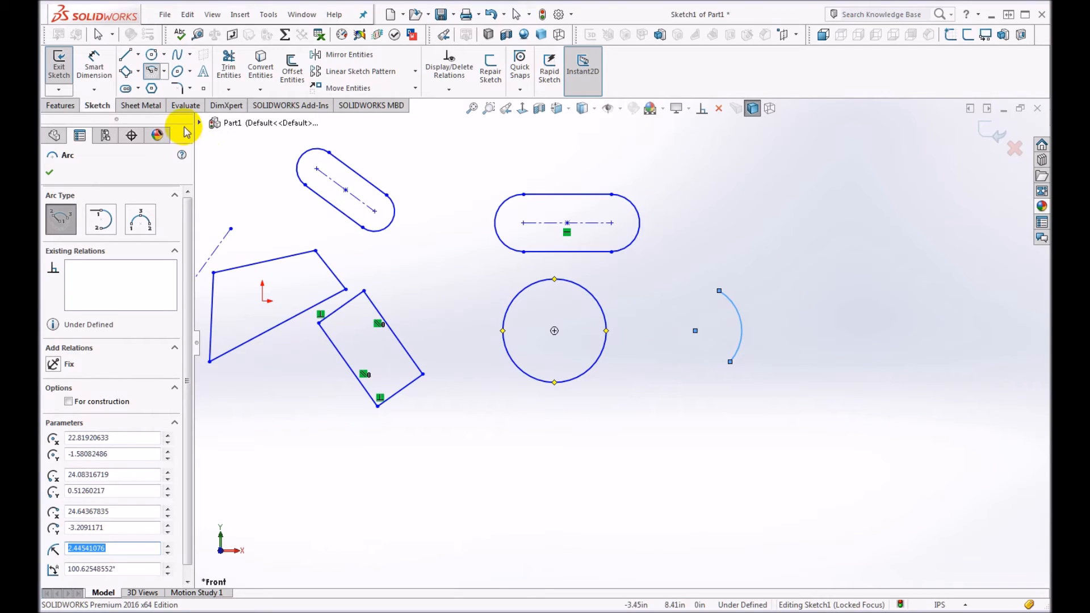
pyautogui.click(152, 91)
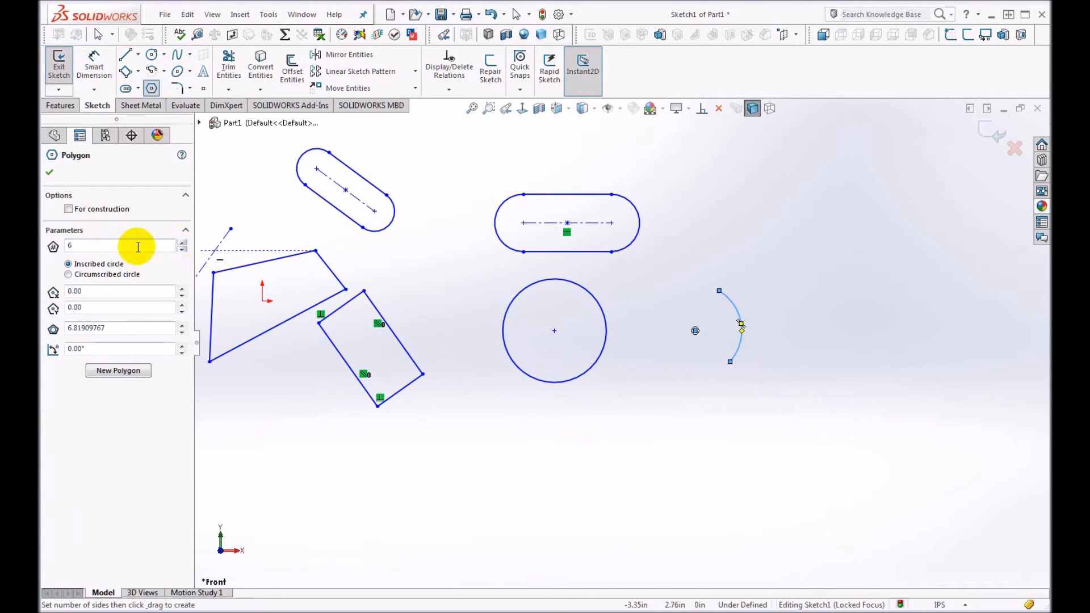
pyautogui.click(636, 473)
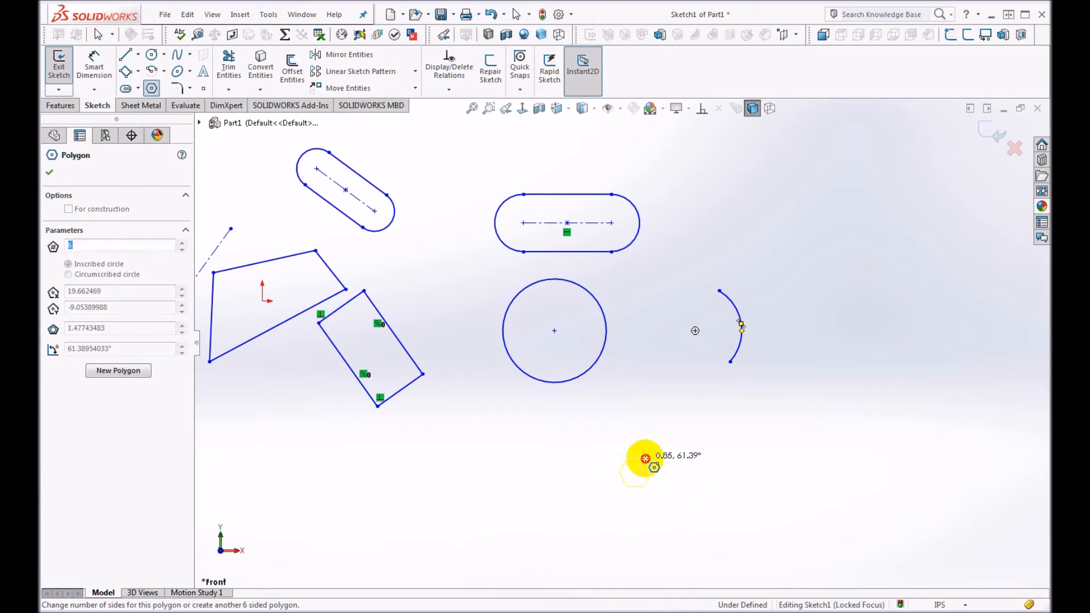
pyautogui.click(647, 465)
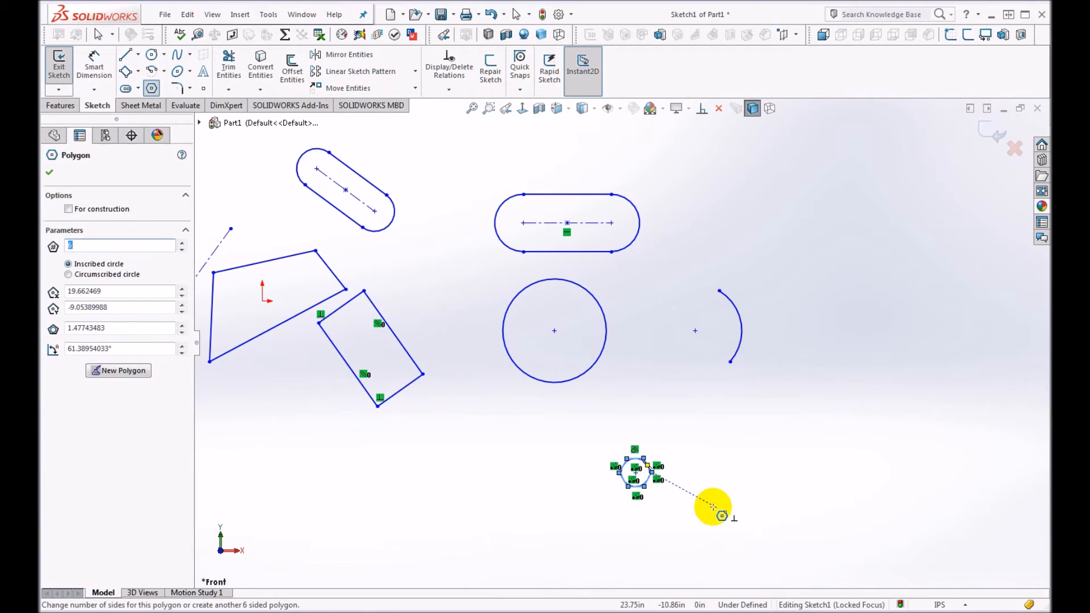
pyautogui.press('Escape')
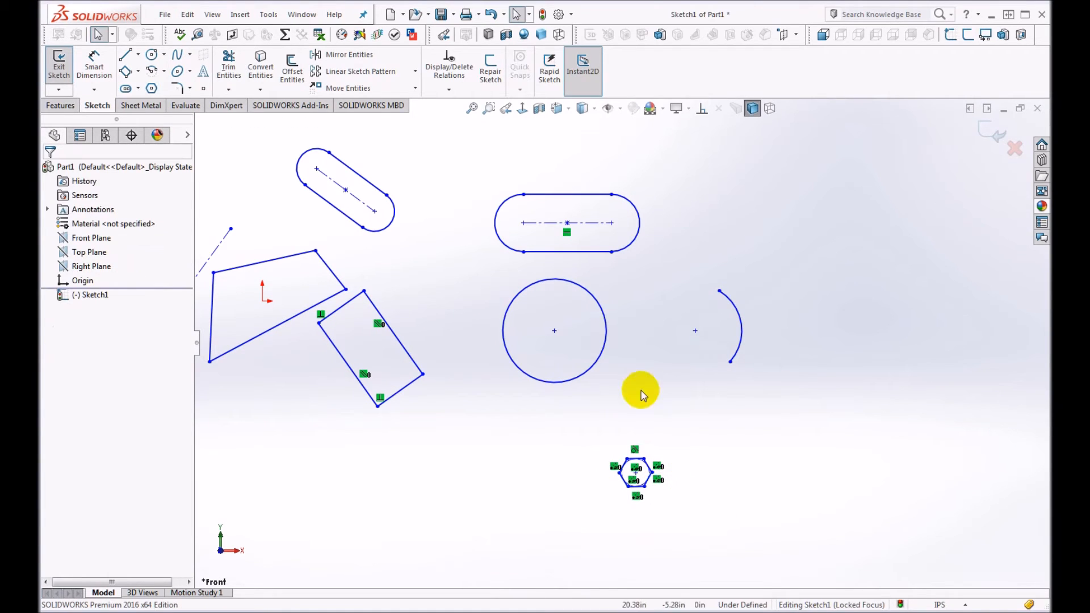
# Step: Sketch two more hexagons with inscribed circles, about 3.43 in below the tilted rectangle and about 6.8 in right of the horizontal slot
pyautogui.click(150, 88)
pyautogui.moveTo(446, 506)
pyautogui.mouseDown()
pyautogui.moveTo(437, 515)
pyautogui.moveTo(474, 525)
pyautogui.mouseUp()
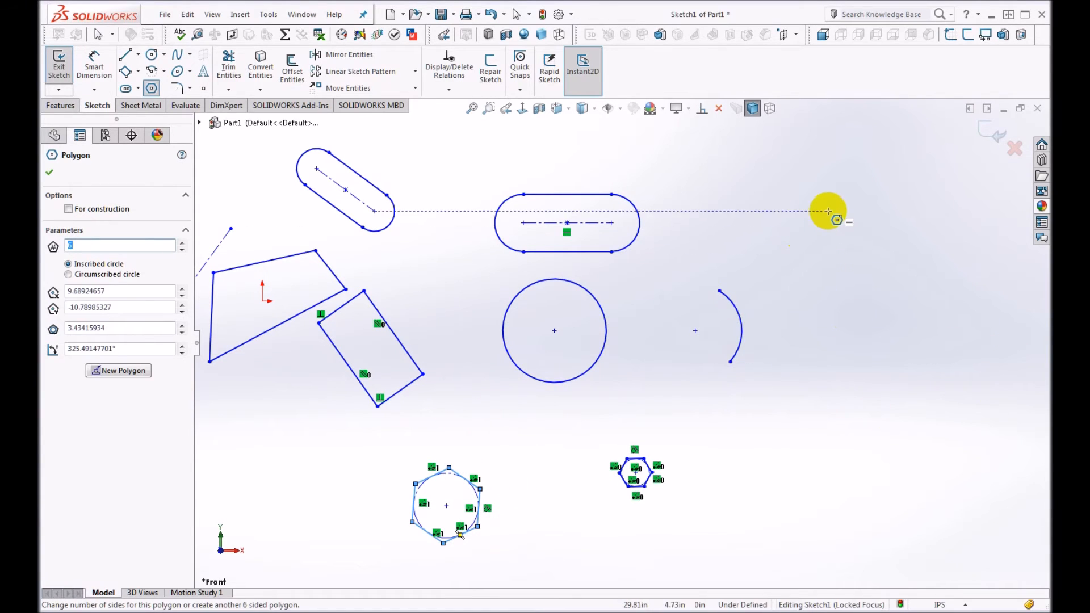
pyautogui.click(858, 204)
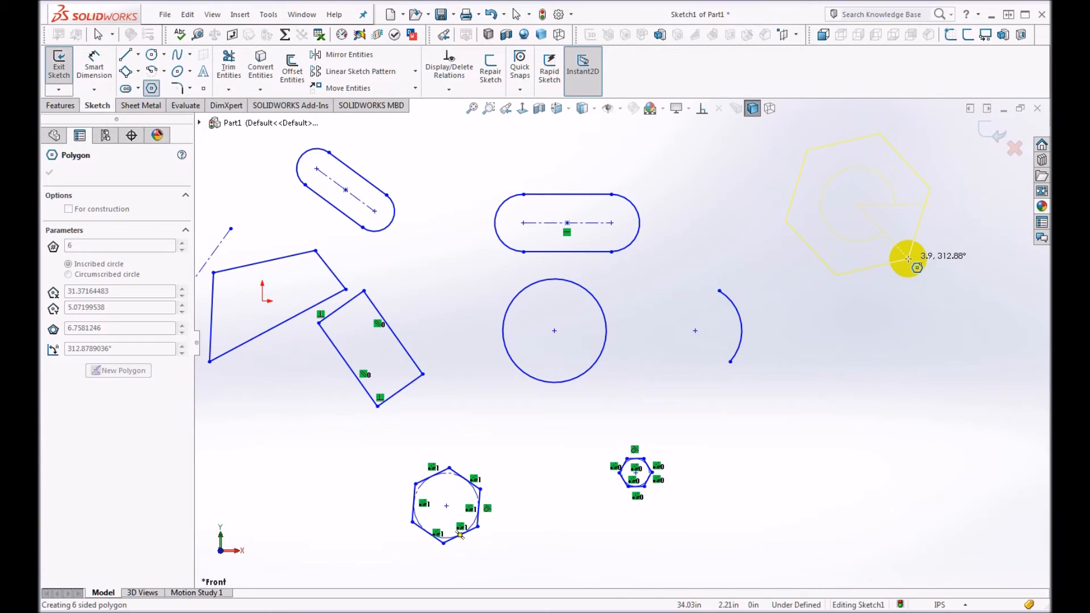
pyautogui.click(908, 259)
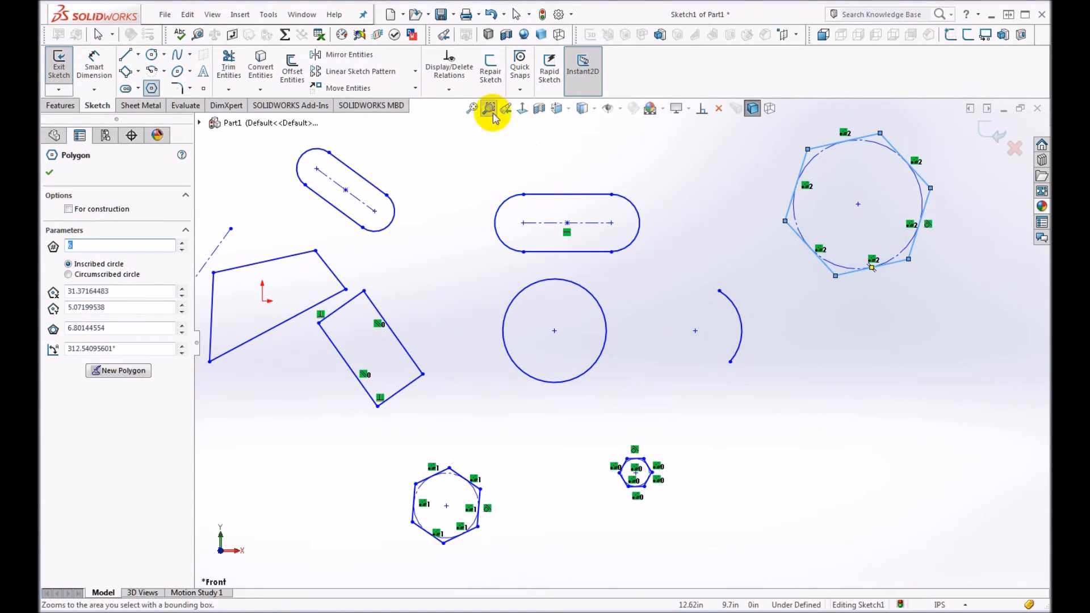
# Step: Add a Horizontal relation to only the bottom side of the large hexagon right of the horizontal slot
pyautogui.click(449, 90)
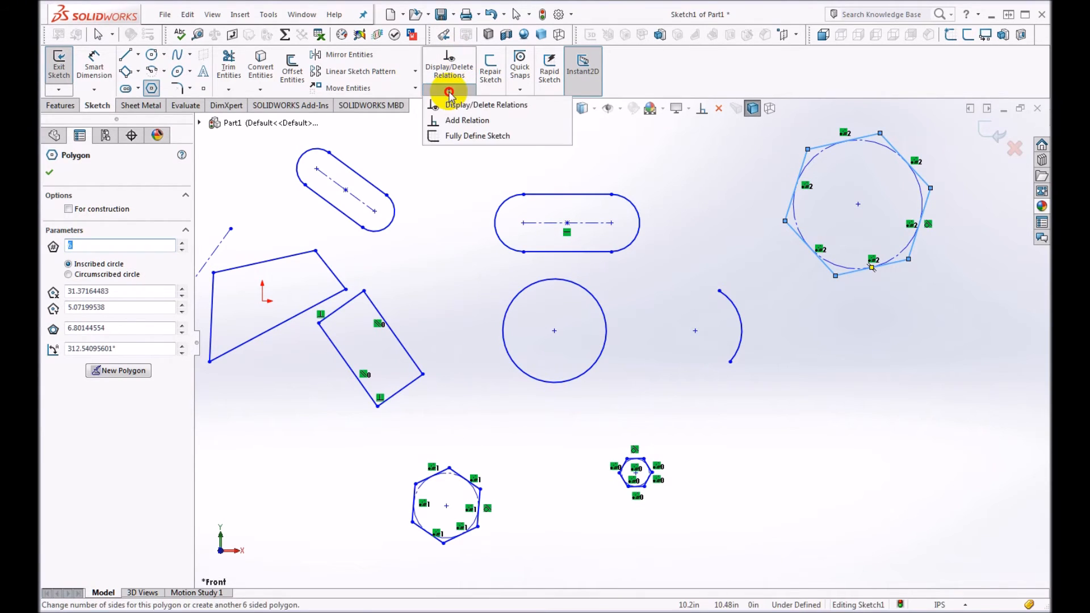
pyautogui.click(461, 120)
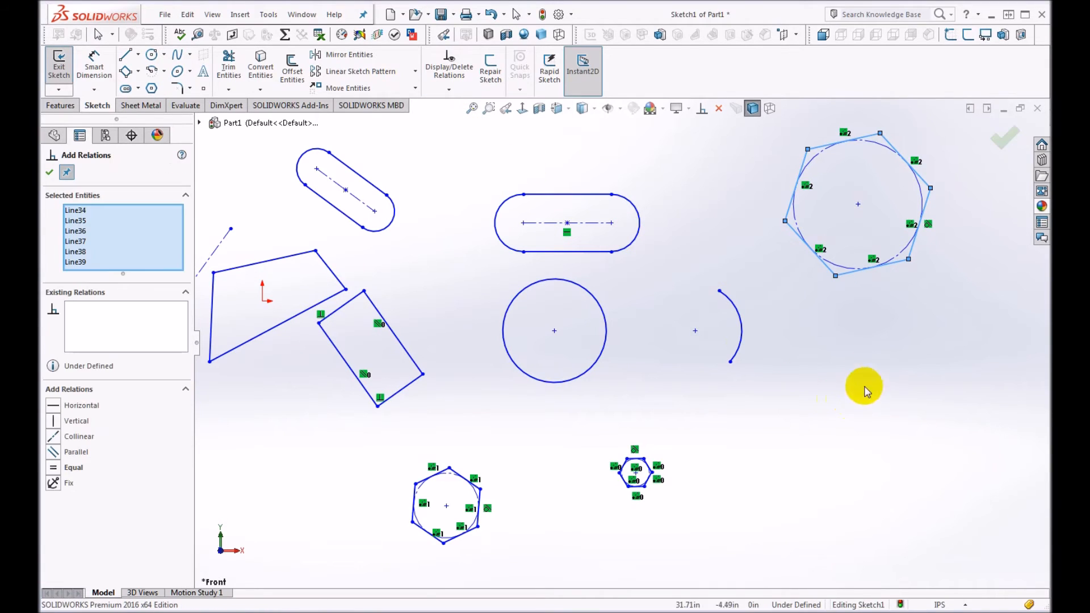
pyautogui.click(856, 274)
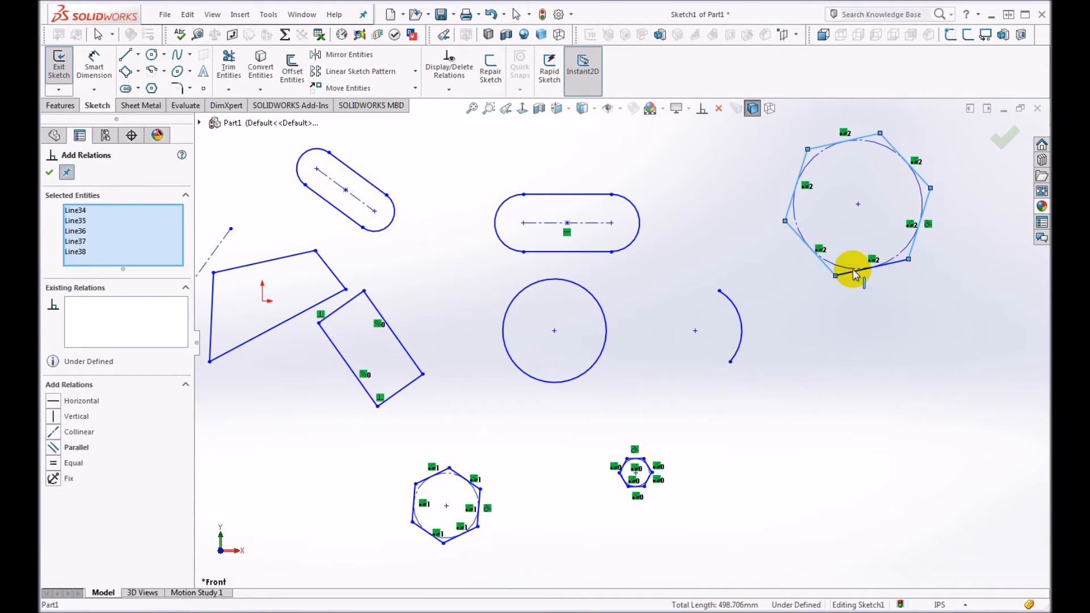
pyautogui.click(130, 231)
pyautogui.rightClick(131, 231)
pyautogui.click(162, 246)
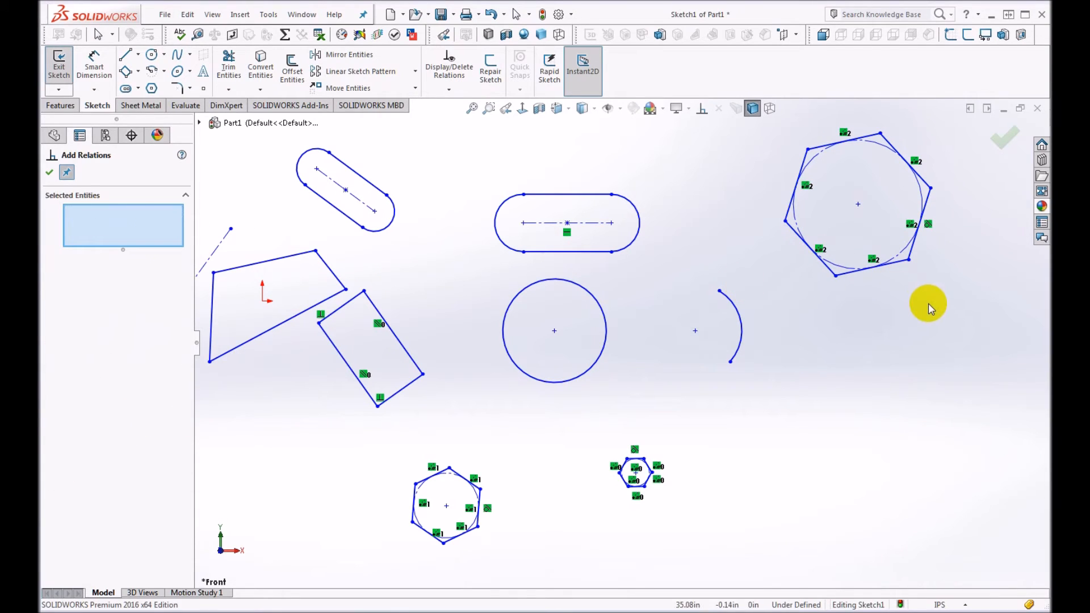
pyautogui.click(901, 262)
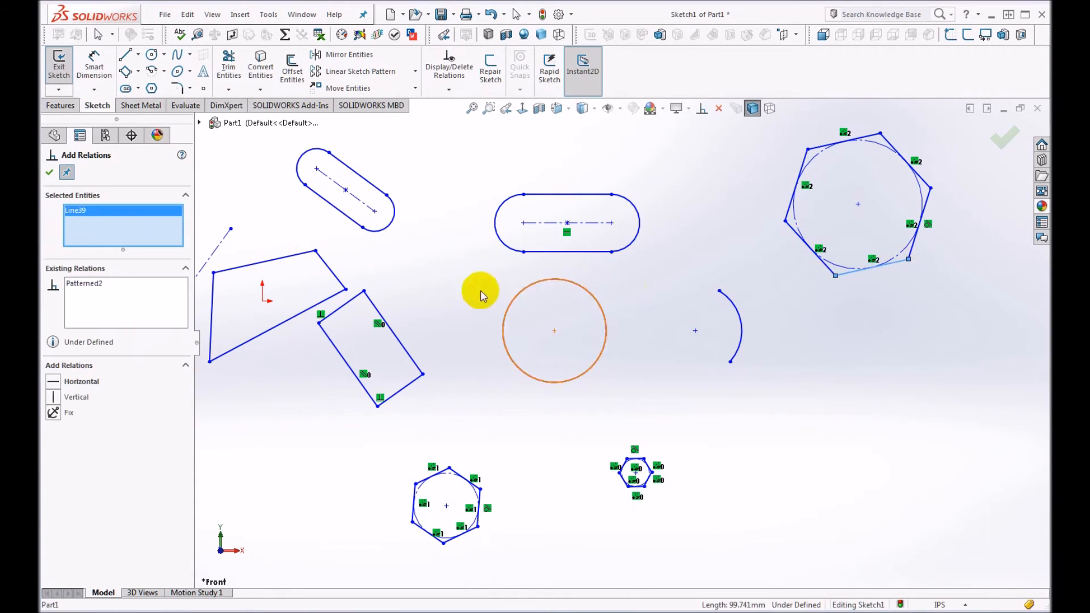
pyautogui.click(57, 381)
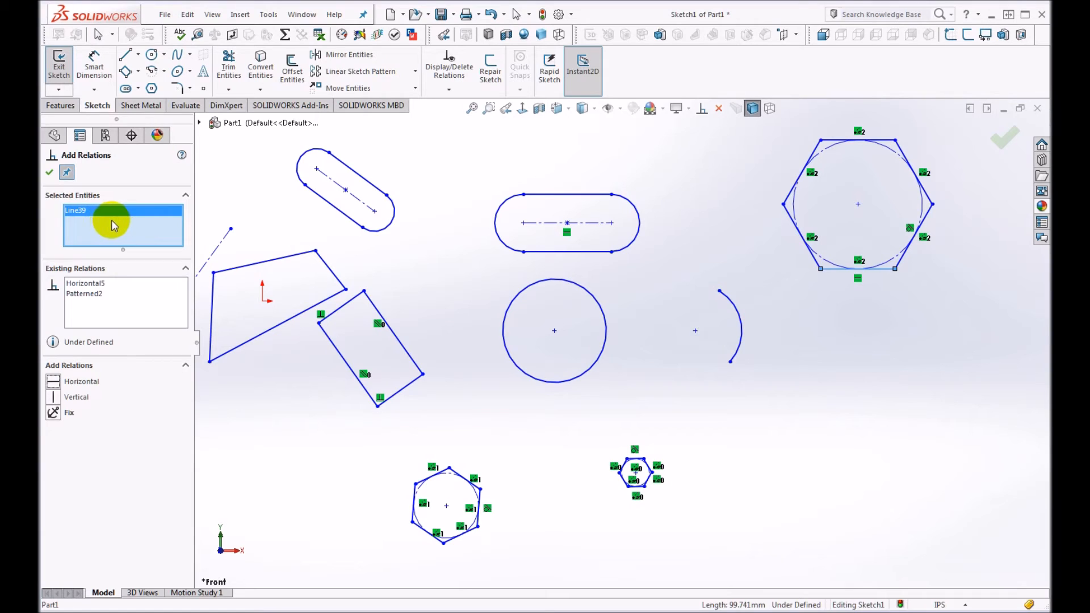
pyautogui.click(50, 172)
# Step: Sketch another six-sided polygon with an inscribed circle about 8.27 in in diameter, below the leveled large hexagon
pyautogui.click(151, 89)
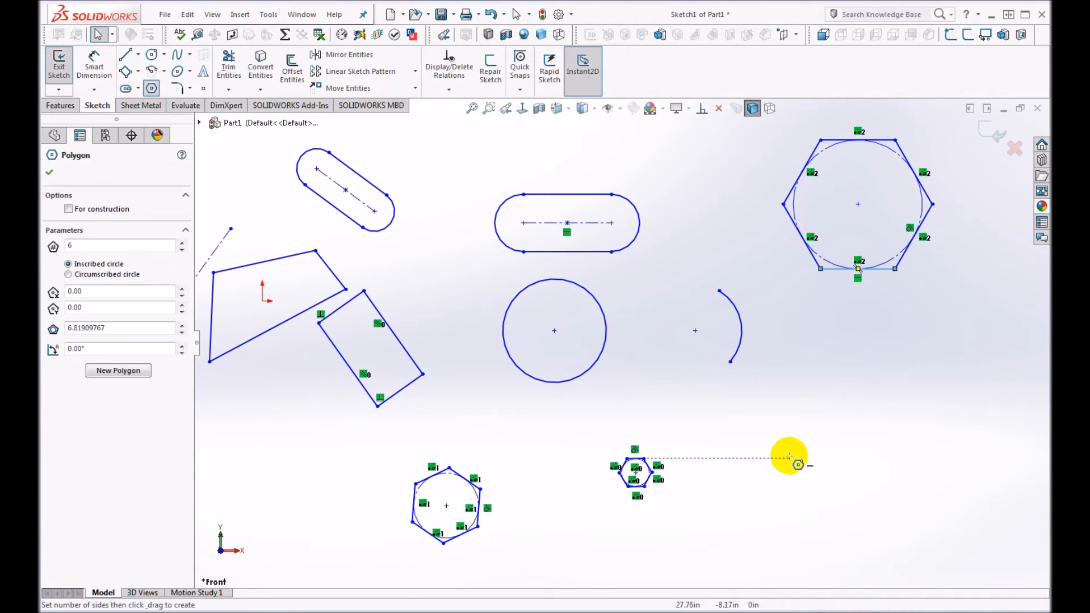
pyautogui.click(849, 447)
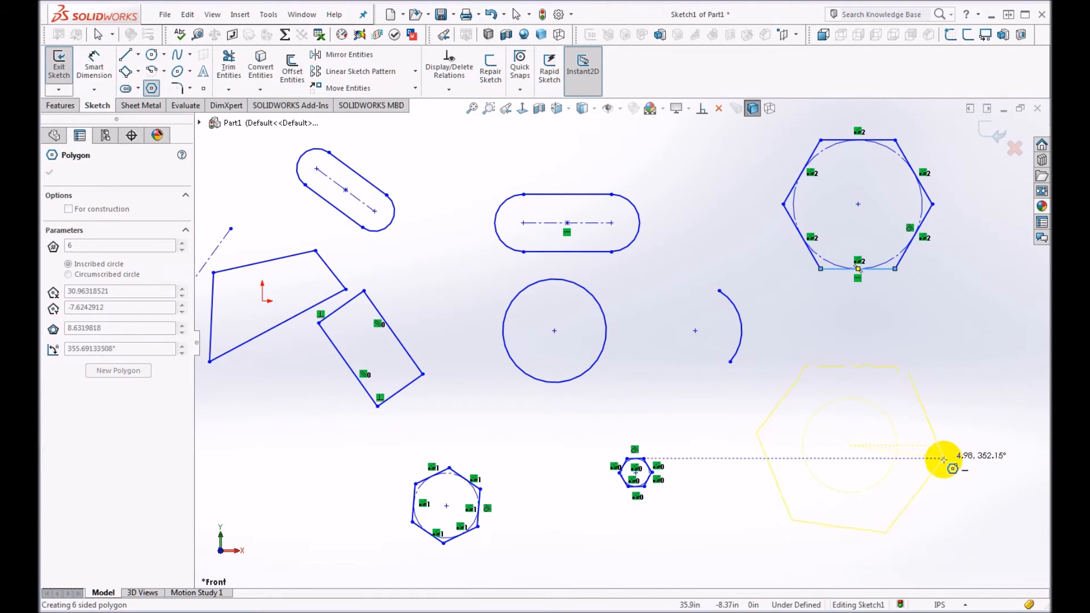
pyautogui.click(937, 470)
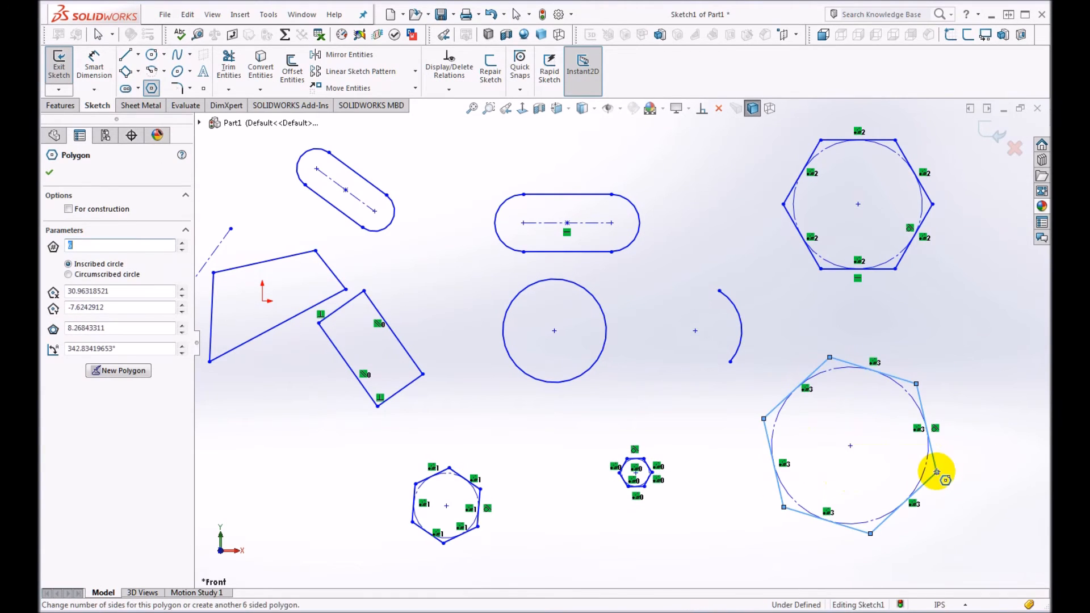
# Step: Try different numbers of sides on the newest polygon, going up to 12, and set it back to 6
pyautogui.click(182, 243)
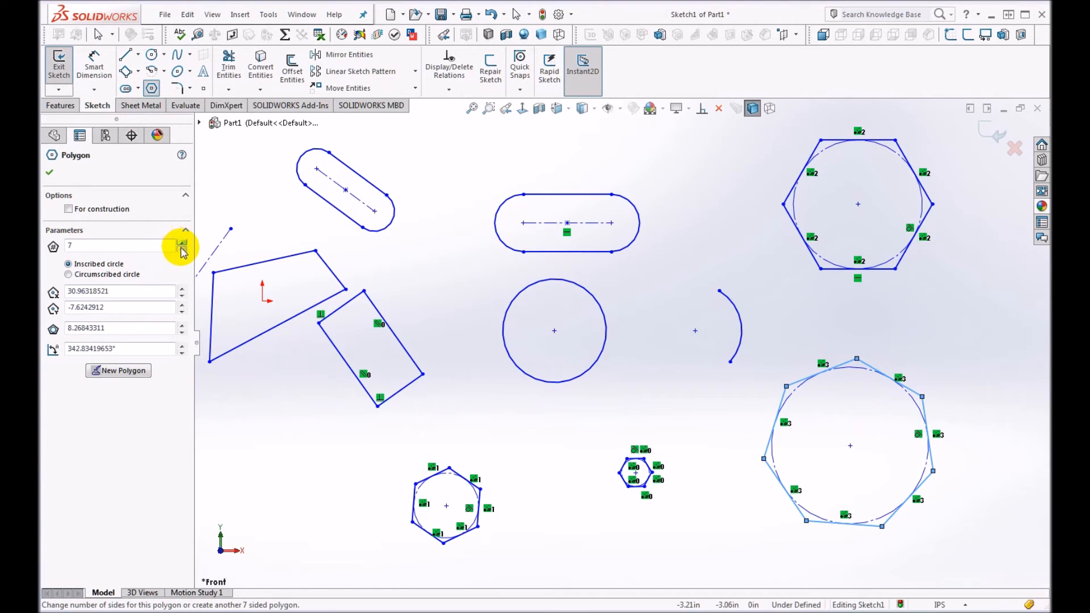
pyautogui.click(183, 251)
pyautogui.click(182, 251)
pyautogui.click(182, 250)
pyautogui.click(182, 251)
pyautogui.click(183, 242)
pyautogui.click(184, 243)
pyautogui.click(184, 243)
pyautogui.click(183, 243)
pyautogui.click(184, 242)
pyautogui.click(183, 243)
pyautogui.click(183, 243)
pyautogui.click(184, 243)
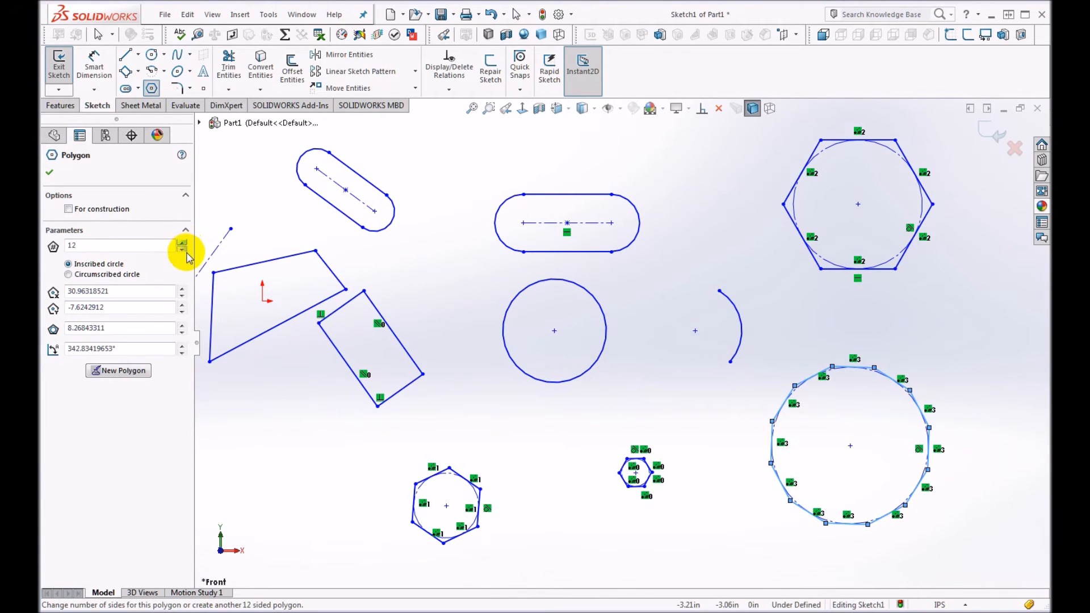
pyautogui.click(182, 251)
pyautogui.click(182, 251)
pyautogui.click(182, 250)
pyautogui.click(182, 250)
pyautogui.click(182, 251)
pyautogui.click(182, 251)
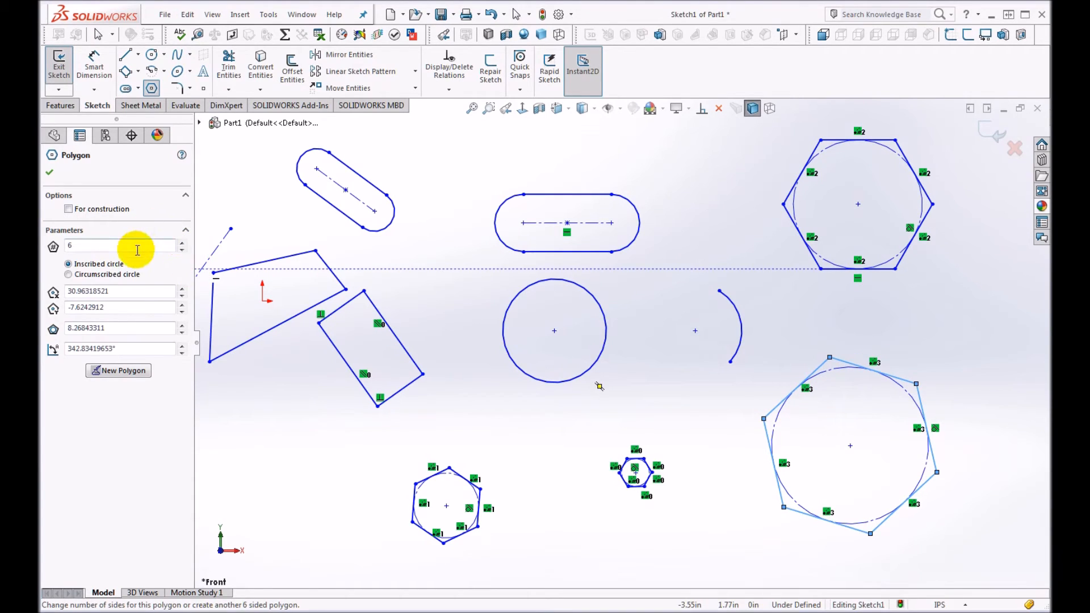
# Step: Sketch a horizontal ellipse with radii about 8.2 in and 5.75 in, below and left of the hexagon beneath the tilted rectangle
pyautogui.scroll(5, 634, 463)
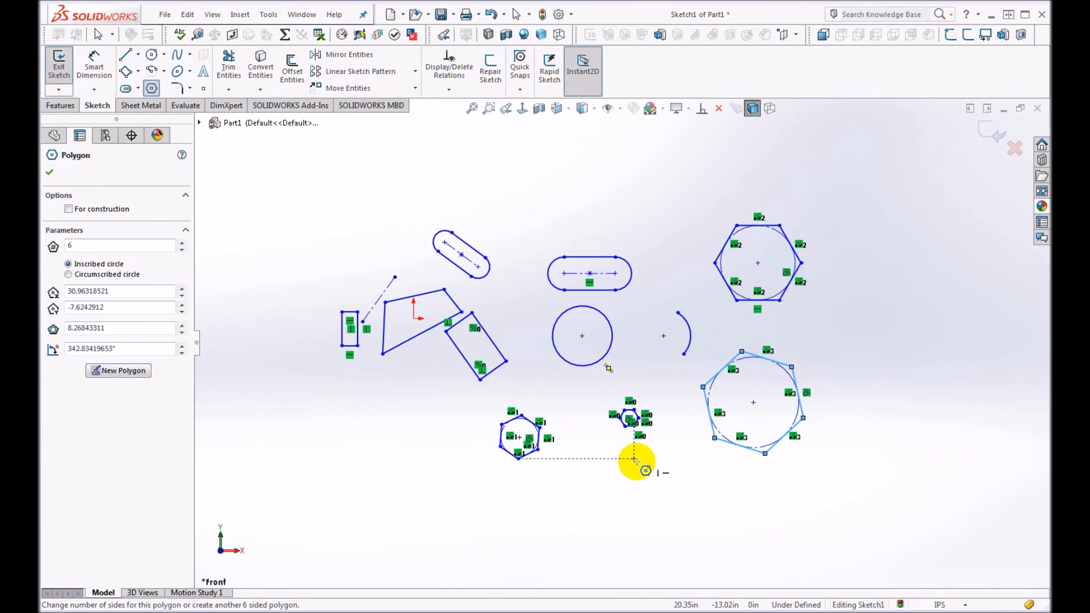
pyautogui.scroll(-5, 552, 483)
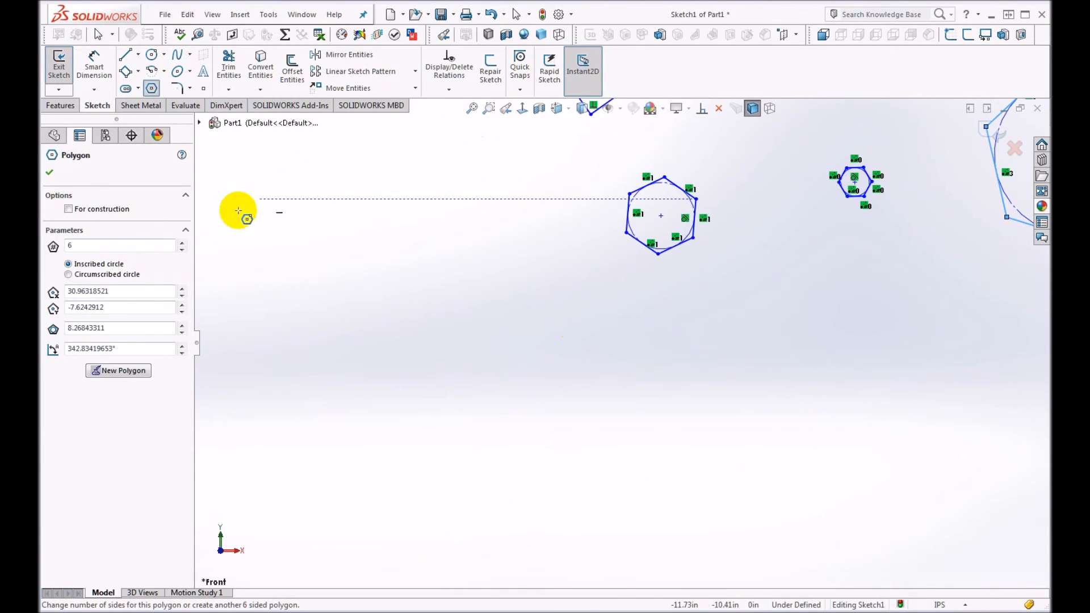
pyautogui.click(50, 172)
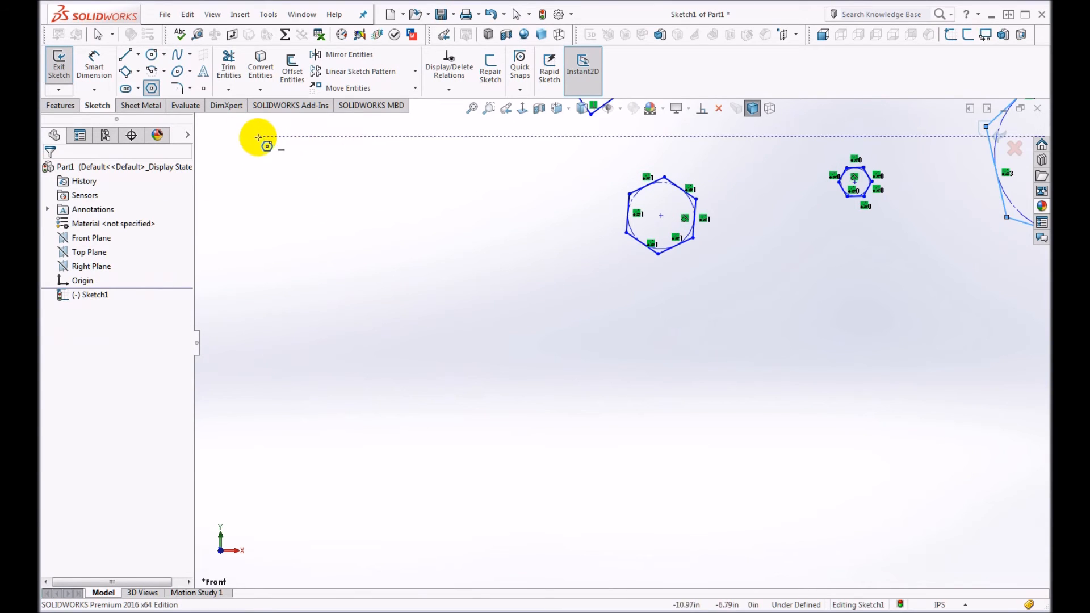
pyautogui.click(176, 73)
pyautogui.click(441, 382)
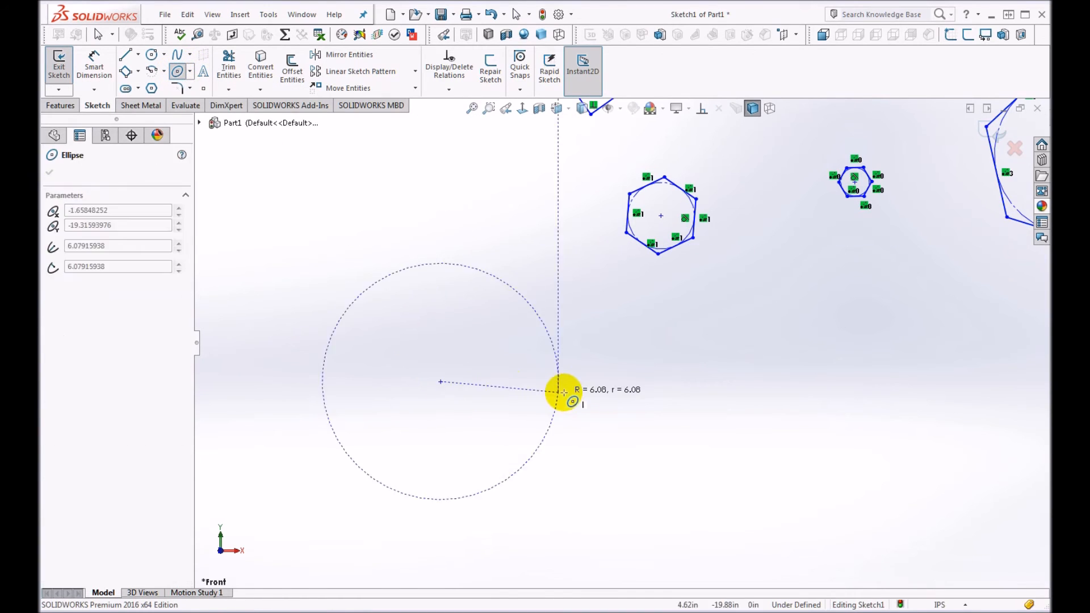
pyautogui.click(600, 379)
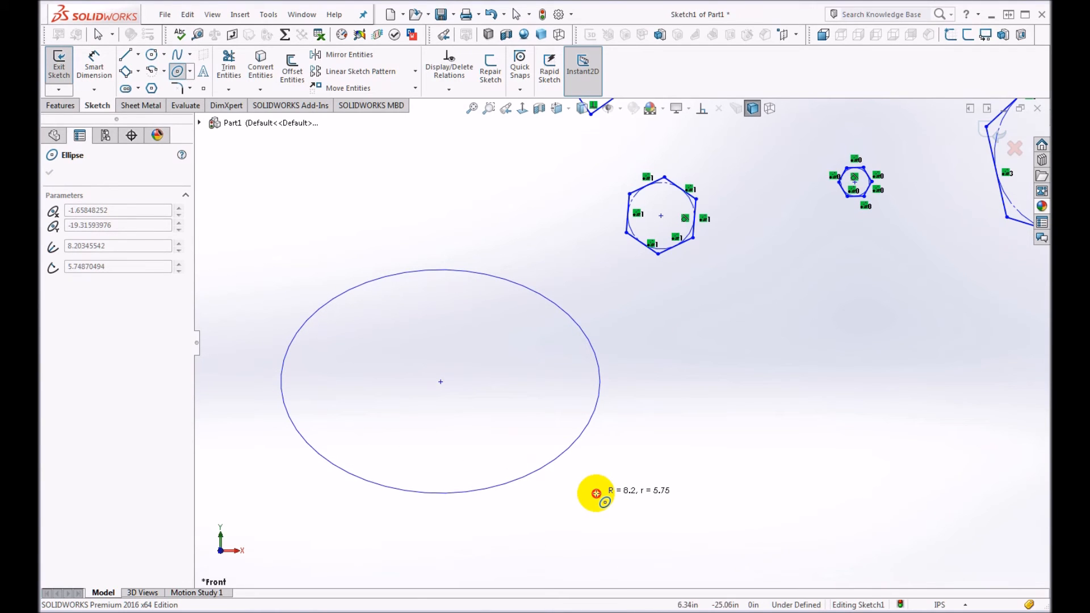
pyautogui.click(595, 493)
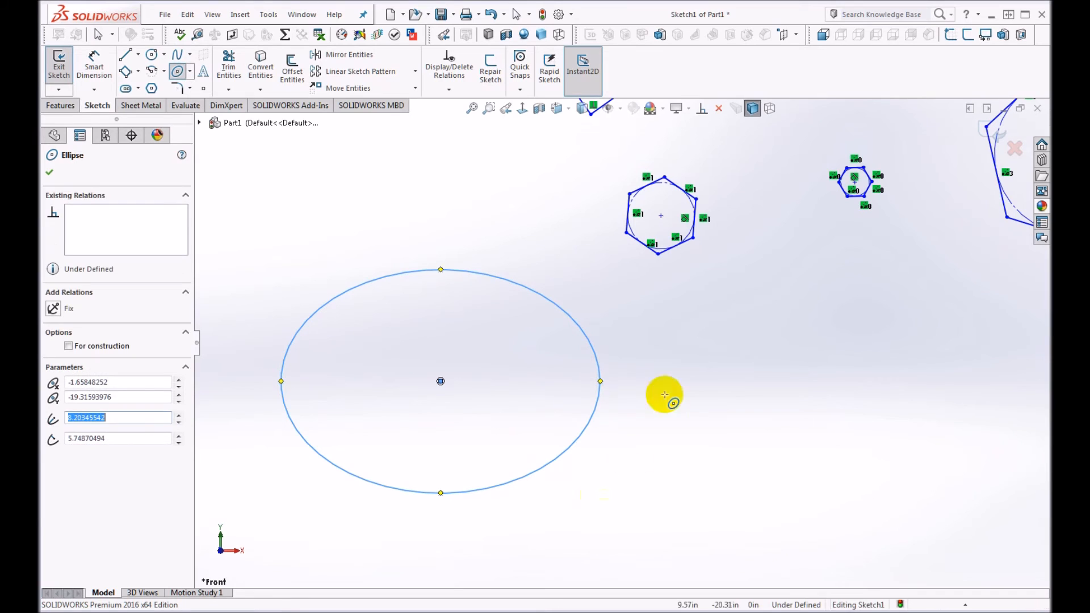
pyautogui.click(50, 174)
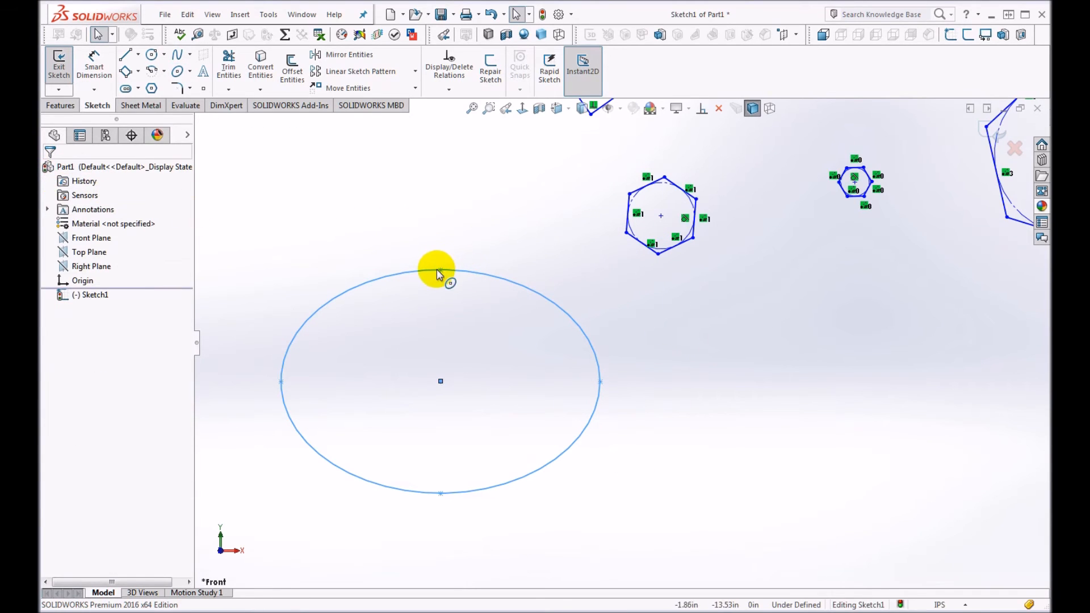
# Step: Tilt the ellipse by pulling its upper axis point toward its lower right, and enlarge the circle to a radius of about 3.88 in
pyautogui.moveTo(441, 269); pyautogui.dragTo(491, 299)
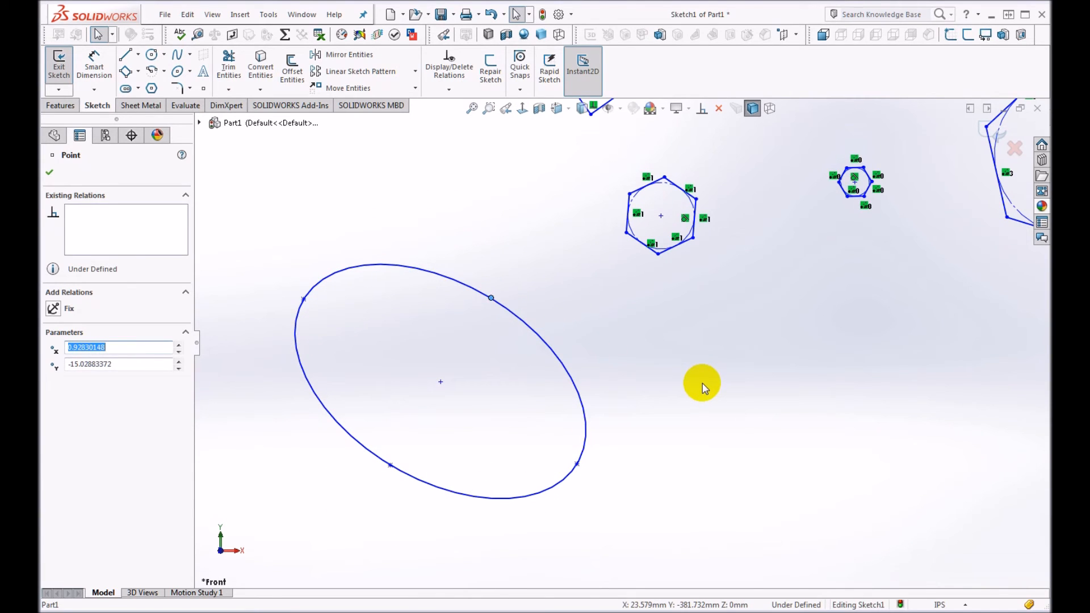
pyautogui.scroll(3, 822, 306)
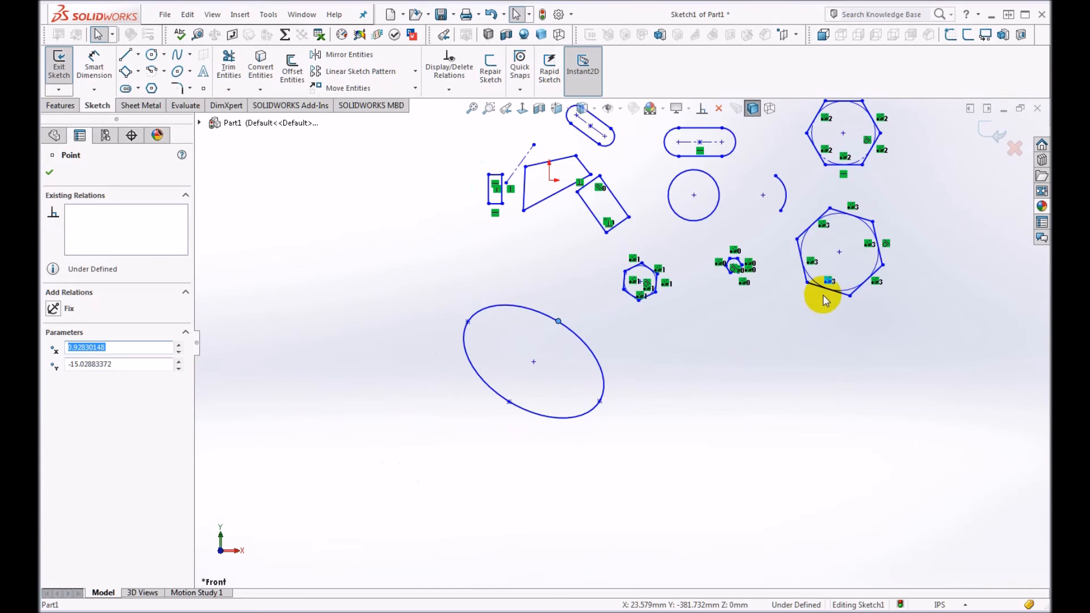
pyautogui.scroll(-2, 686, 287)
pyautogui.moveTo(641, 233)
pyautogui.mouseDown()
pyautogui.moveTo(662, 245)
pyautogui.moveTo(655, 236)
pyautogui.mouseUp()
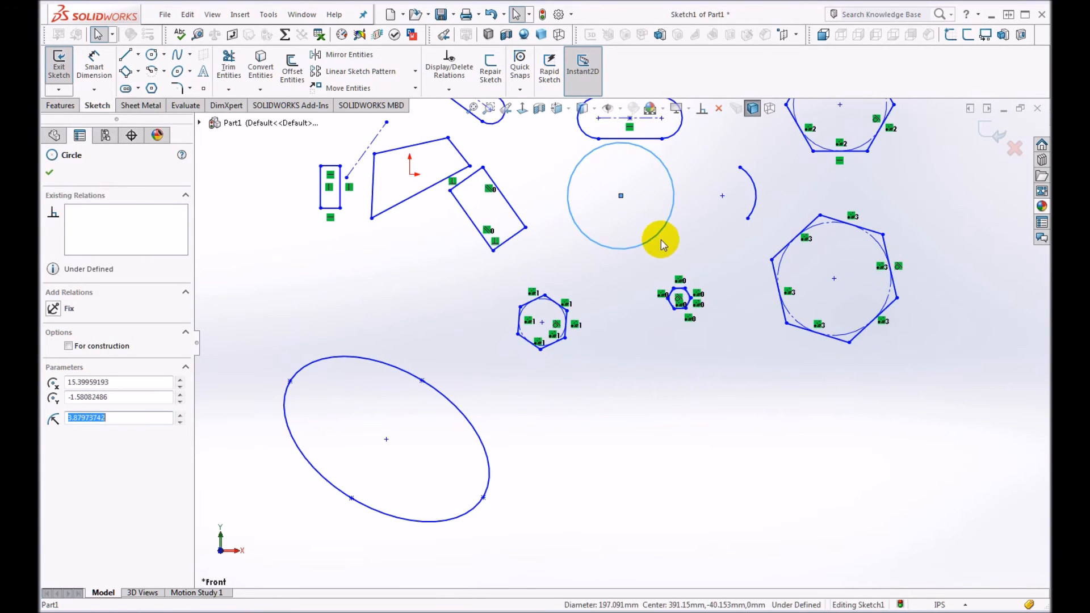
# Step: Move the lower large hexagon down and to the left, and enlarge its inscribed circle to a radius of about 5.06 in
pyautogui.moveTo(829, 341); pyautogui.dragTo(859, 457)
pyautogui.moveTo(796, 423); pyautogui.dragTo(742, 435)
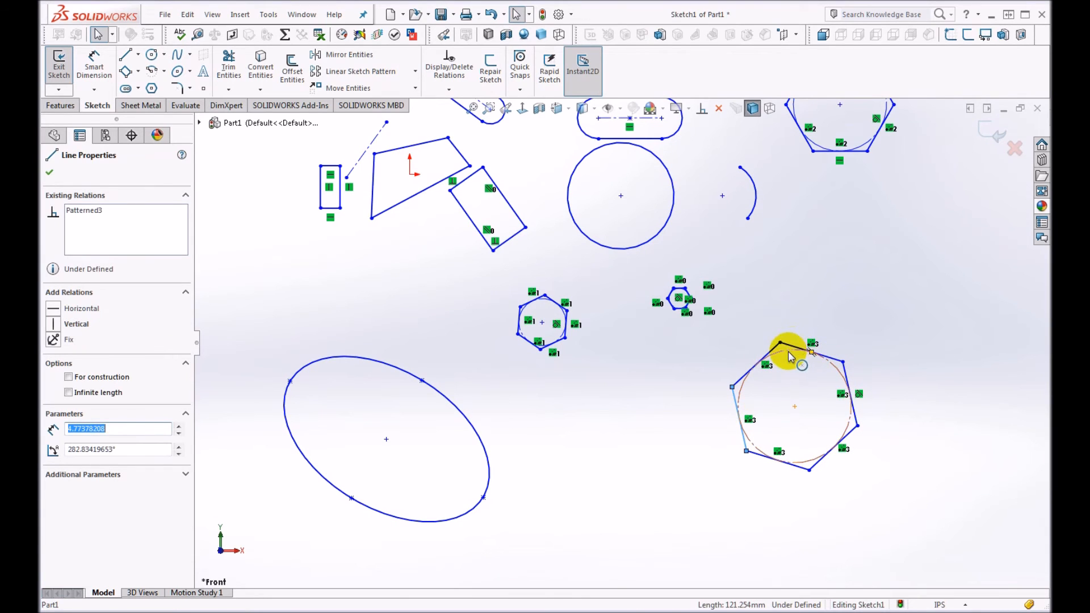
pyautogui.moveTo(788, 355); pyautogui.dragTo(825, 346)
# Step: Reshape the quadrilateral around the origin, moving its lower-left corner to about (-2.57, -4.32) in and its upper-left corner to about (-3.16, 0) in
pyautogui.scroll(3, 486, 206)
pyautogui.scroll(-8, 644, 365)
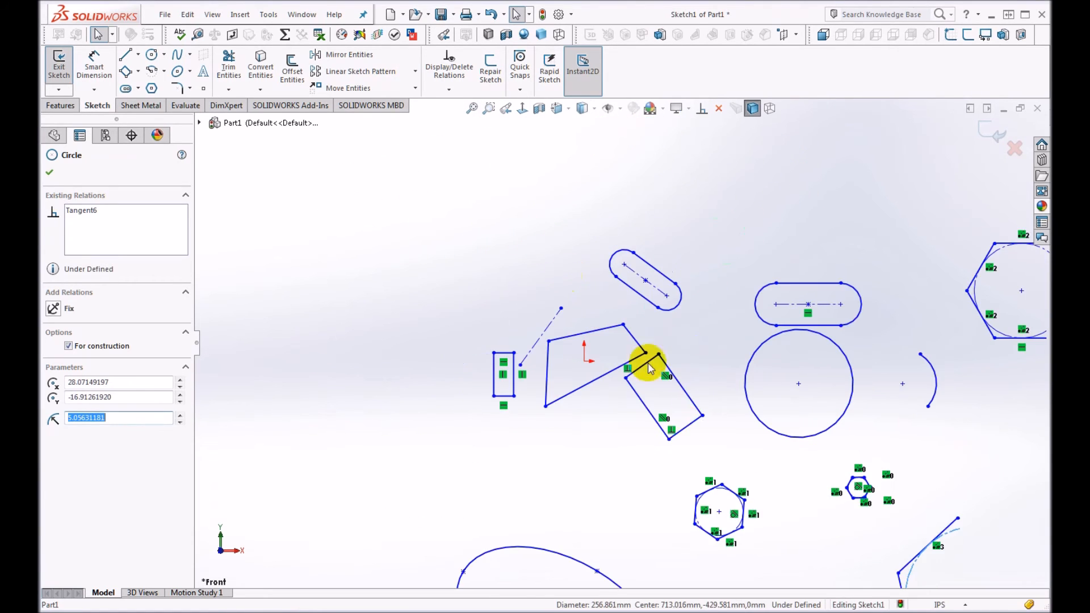
pyautogui.scroll(-3, 494, 239)
pyautogui.scroll(5, 552, 306)
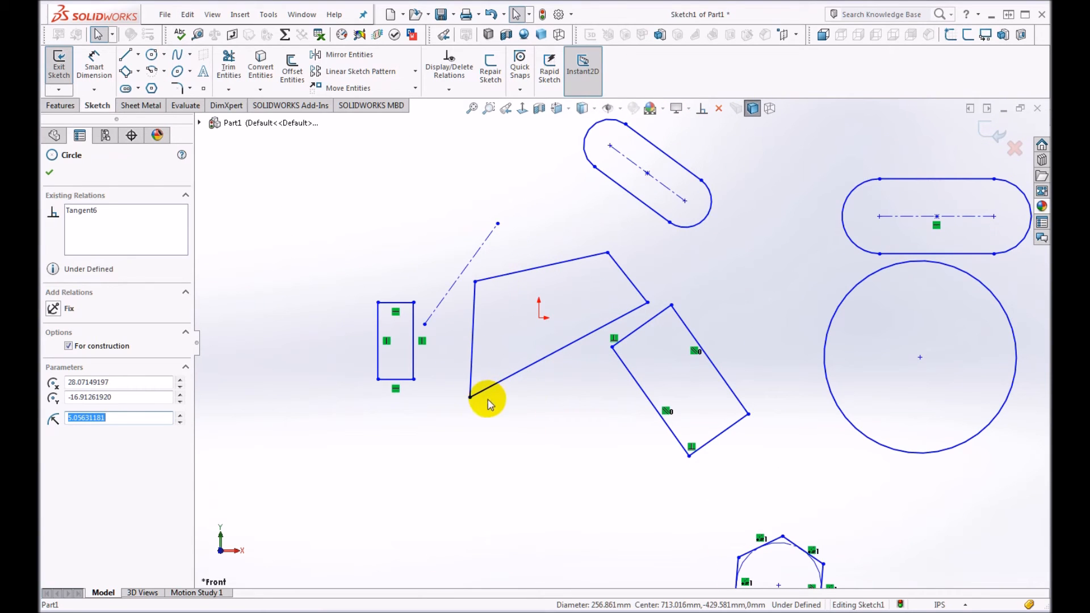
pyautogui.moveTo(474, 397); pyautogui.dragTo(475, 424)
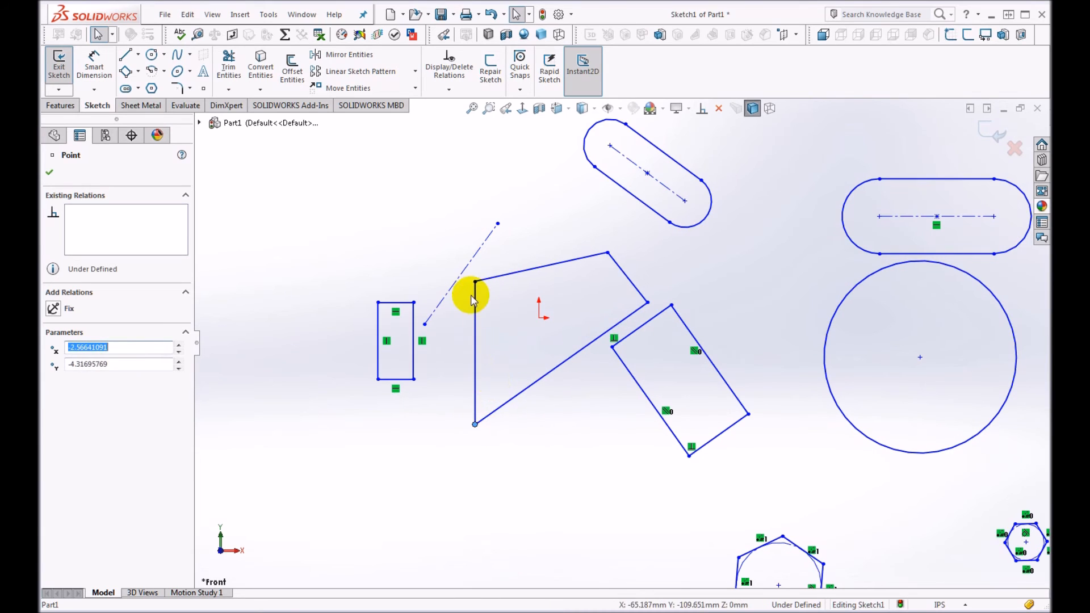
pyautogui.moveTo(474, 282); pyautogui.dragTo(460, 318)
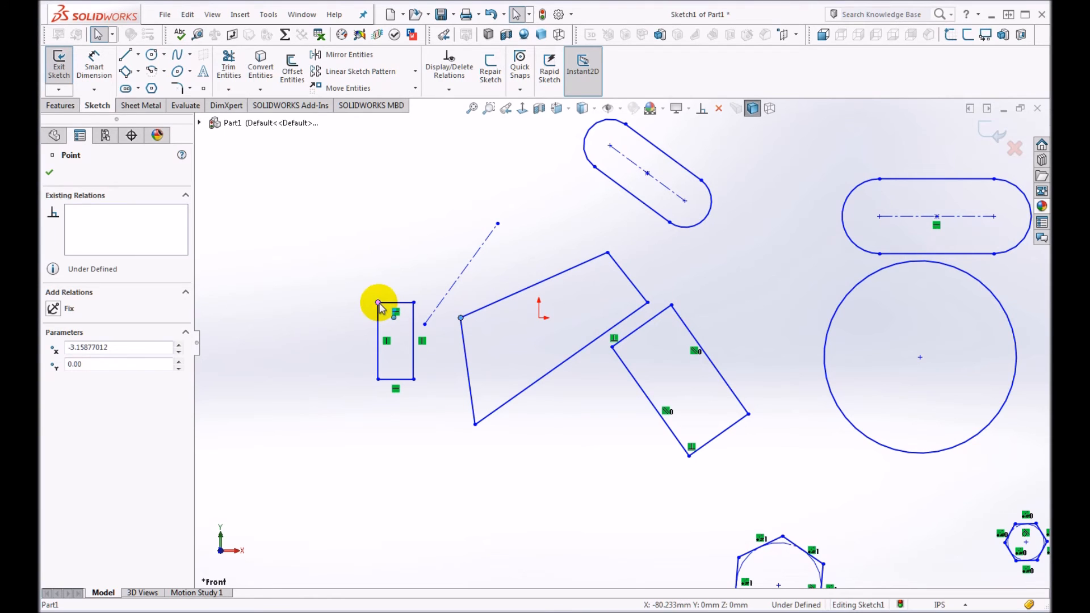
# Step: Move the small upright rectangle's upper-left corner to about (-9.52, 2.25) in and the quadrilateral's top corner to about (0, 2.98) in
pyautogui.moveTo(378, 303); pyautogui.dragTo(303, 262)
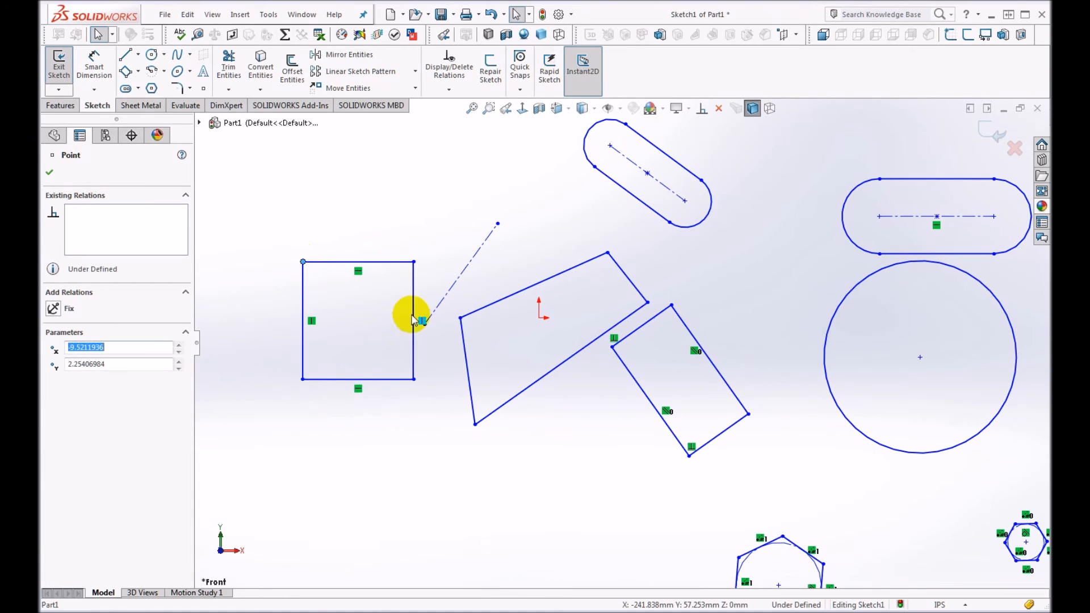
pyautogui.moveTo(607, 252); pyautogui.dragTo(539, 244)
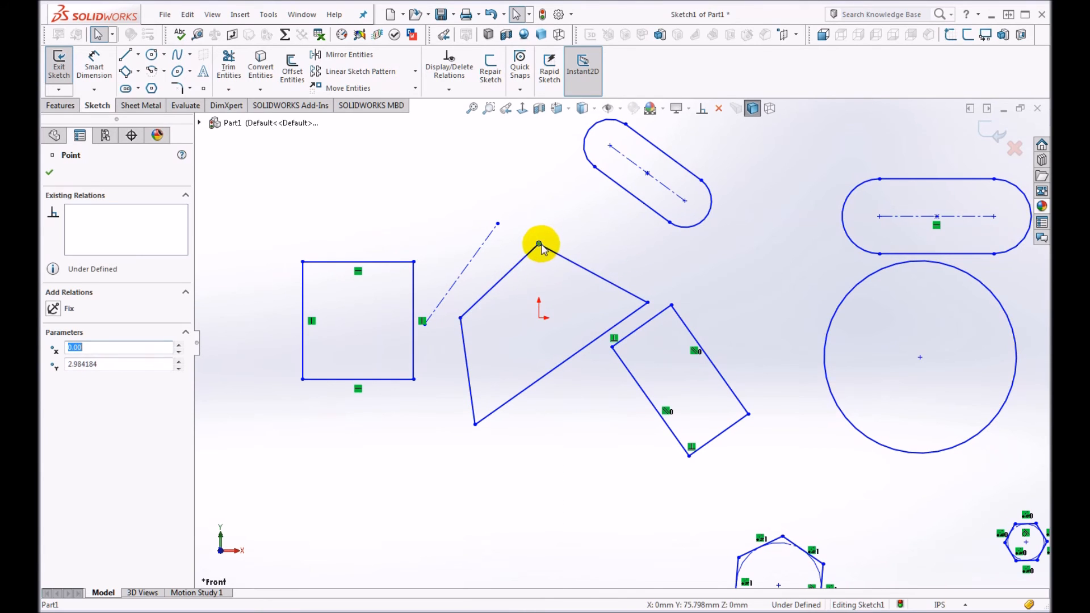
pyautogui.click(50, 173)
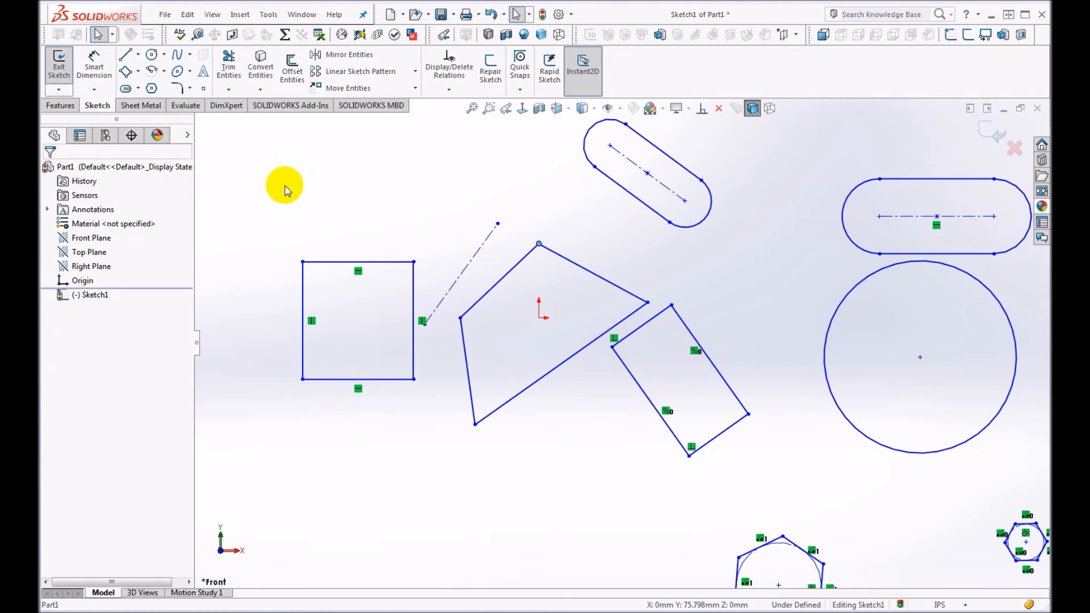
# Step: Fillet the upright rectangle's upper-left corner and the quadrilateral's top corner with a 0.50 in radius, keeping constrained corners
pyautogui.click(178, 88)
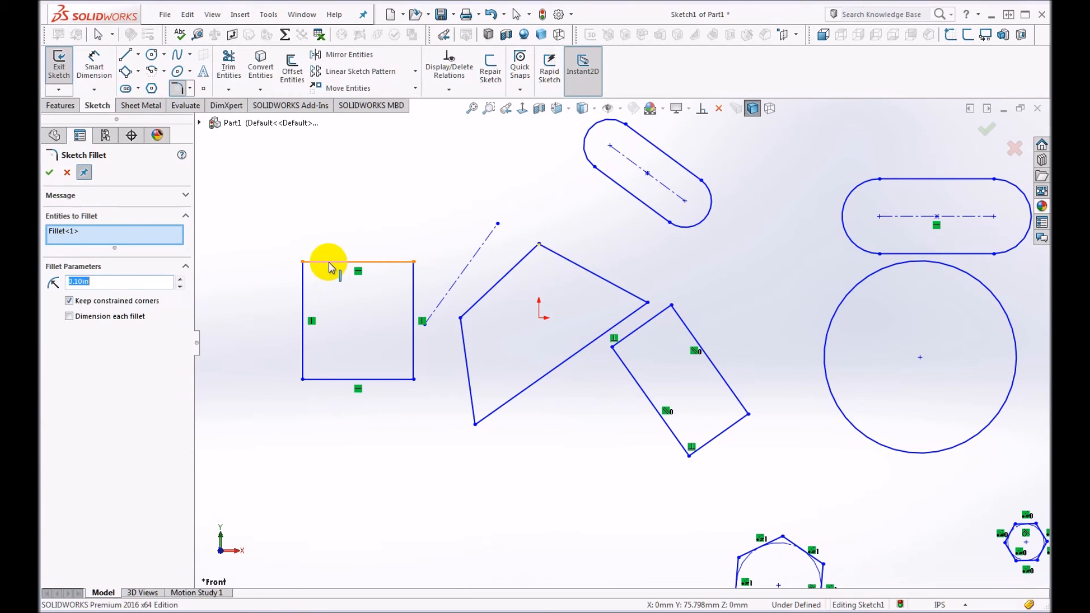
pyautogui.click(330, 263)
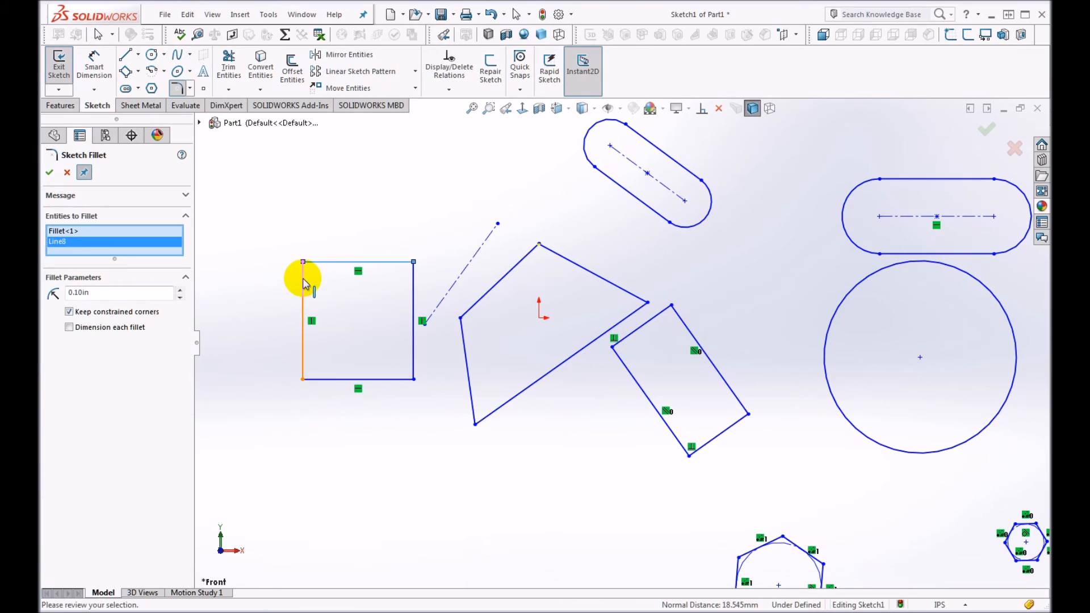
pyautogui.click(303, 284)
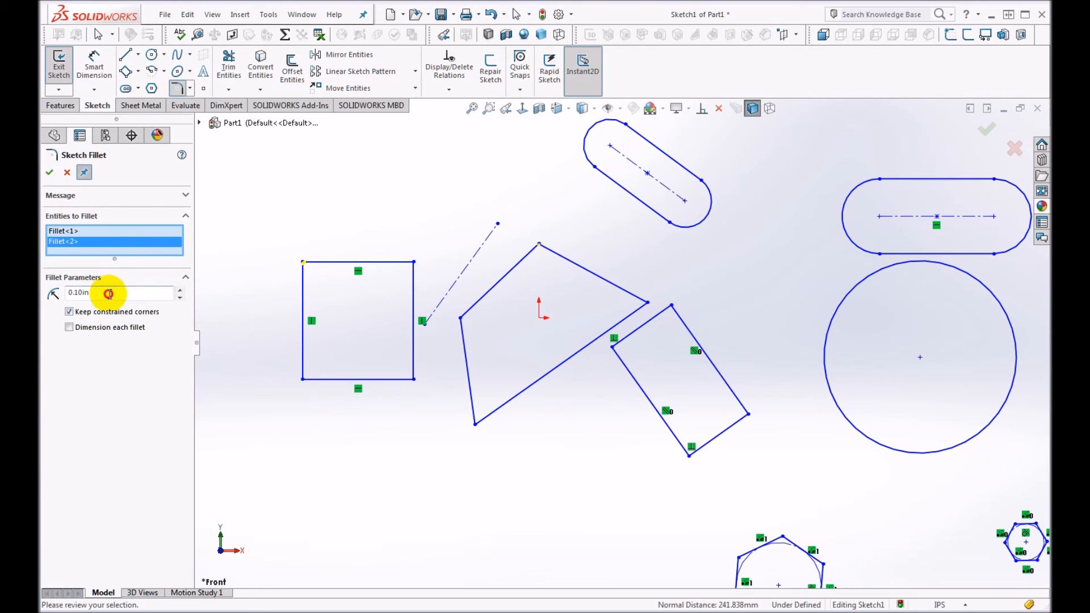
pyautogui.moveTo(110, 294); pyautogui.dragTo(40, 291)
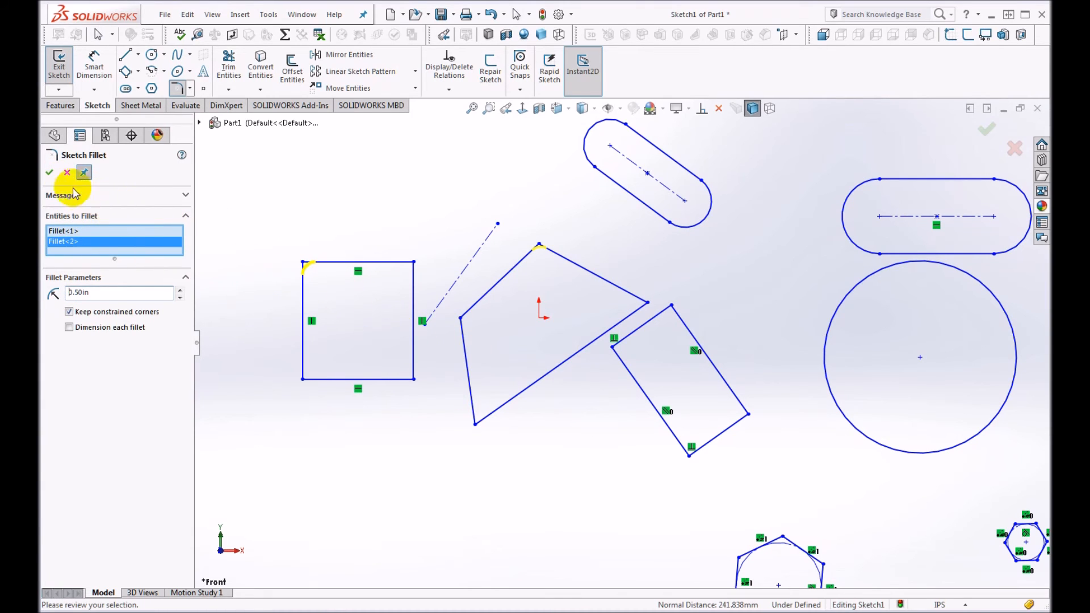
pyautogui.click(50, 174)
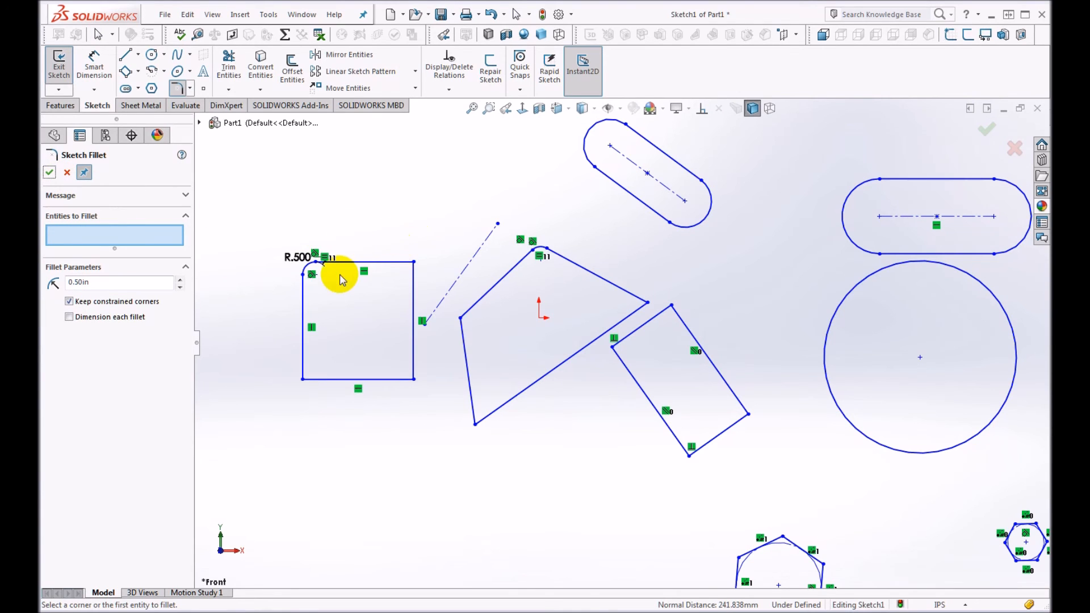
# Step: Fillet the remaining three corners of the upright rectangle with the same 0.50 in radius
pyautogui.scroll(-4, 379, 299)
pyautogui.scroll(-3, 379, 295)
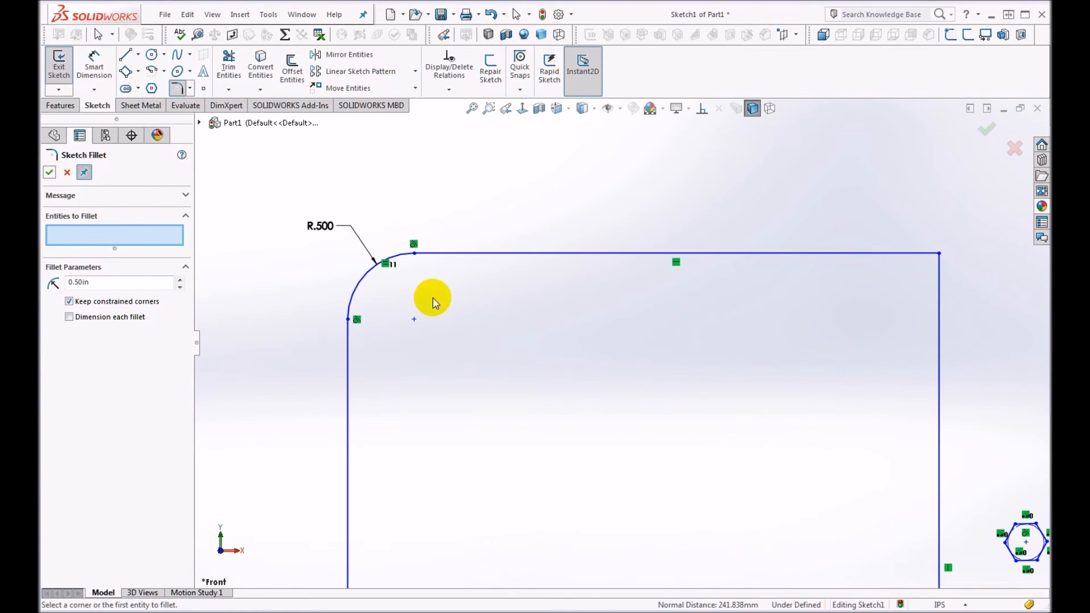
pyautogui.scroll(2, 448, 303)
pyautogui.scroll(3, 625, 346)
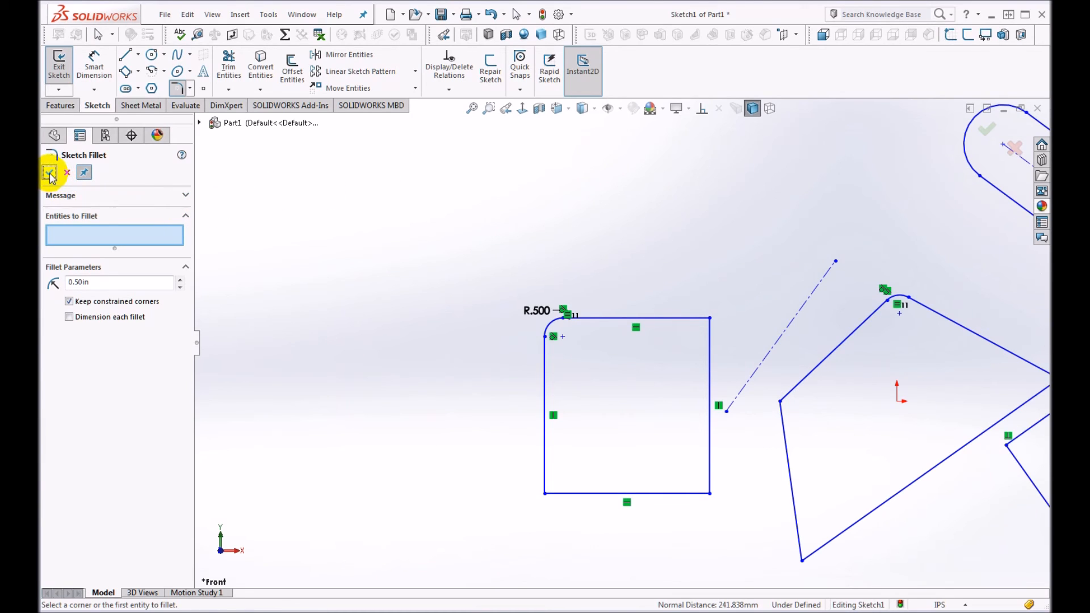
pyautogui.click(710, 319)
pyautogui.click(709, 493)
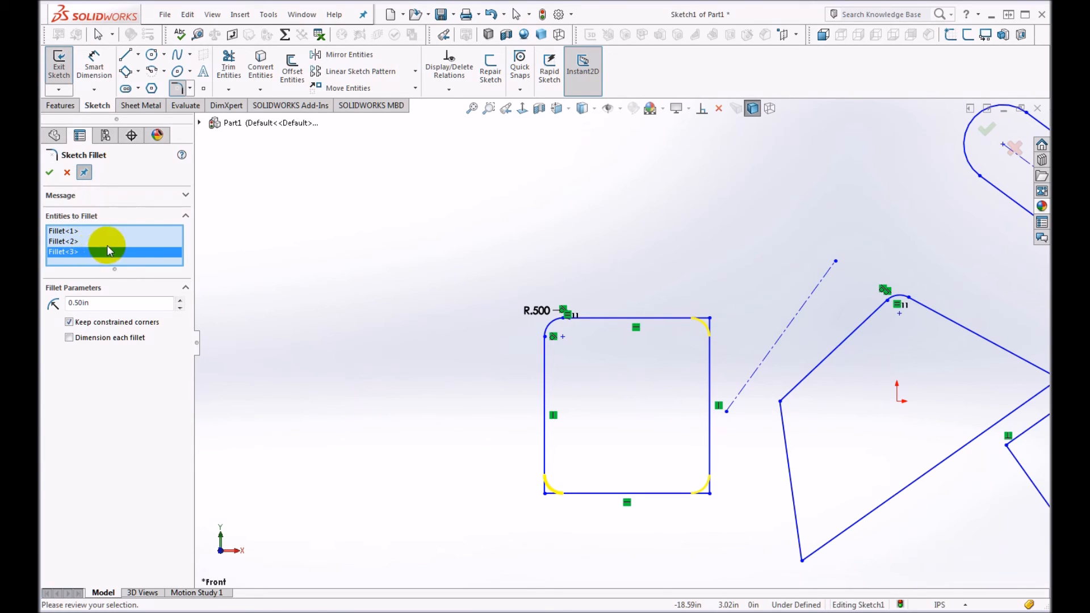
pyautogui.click(50, 172)
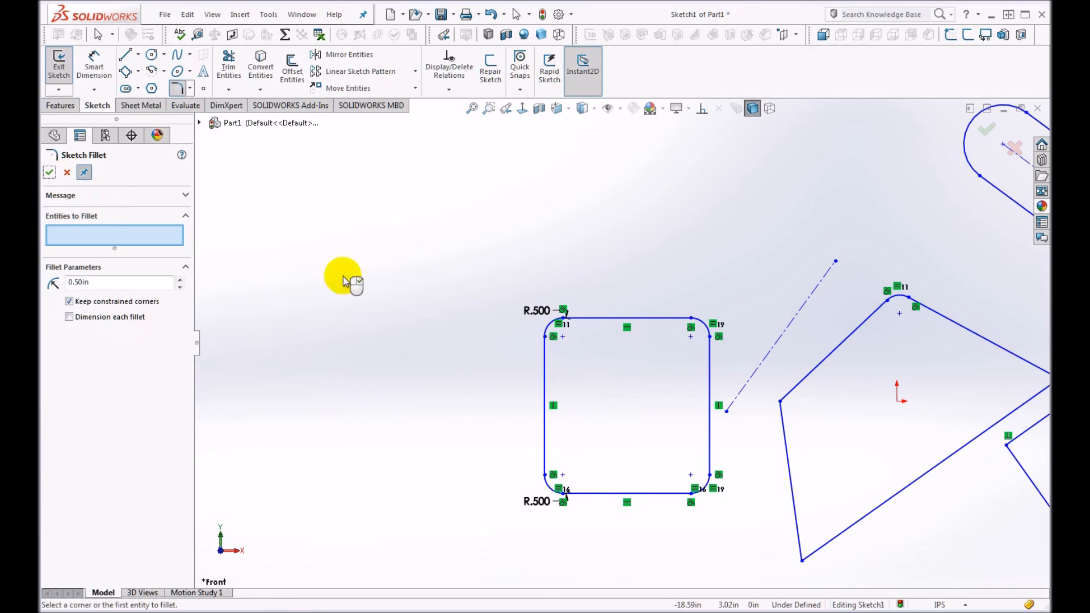
# Step: Finish the Sketch Fillet command and move the upper R.500 dimension outward, up and left of the rectangle's rounded corner
pyautogui.scroll(3, 736, 418)
pyautogui.scroll(-2, 683, 384)
pyautogui.scroll(-4, 555, 273)
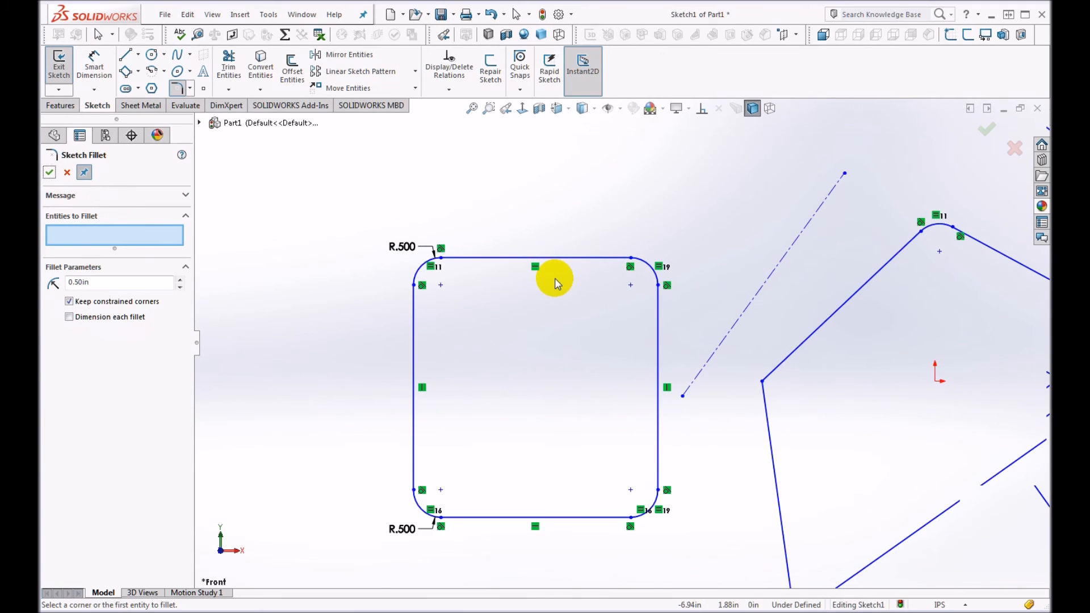
pyautogui.scroll(2, 573, 299)
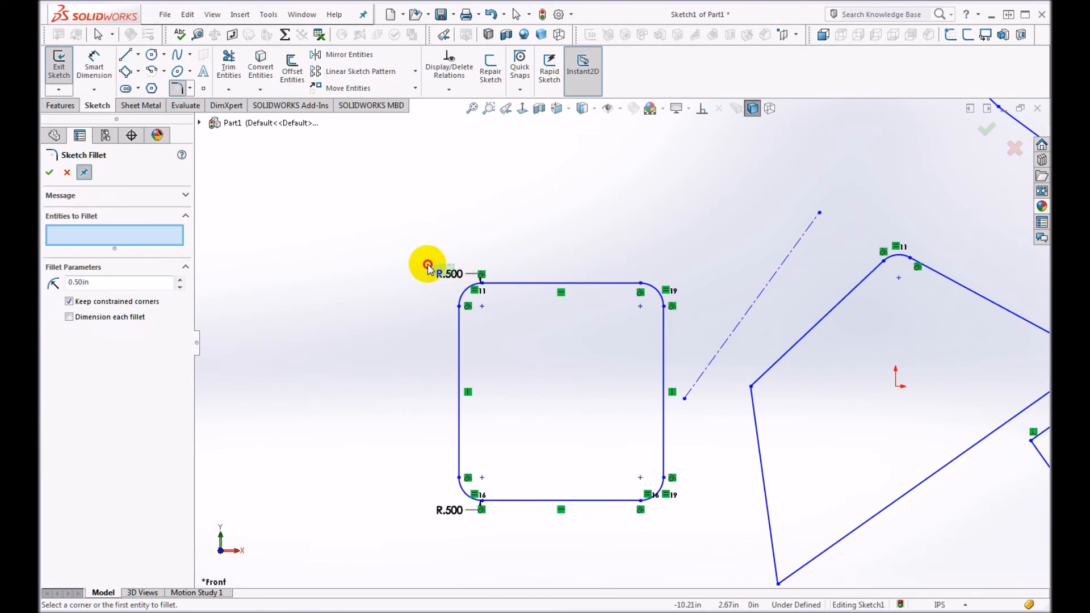
pyautogui.click(50, 171)
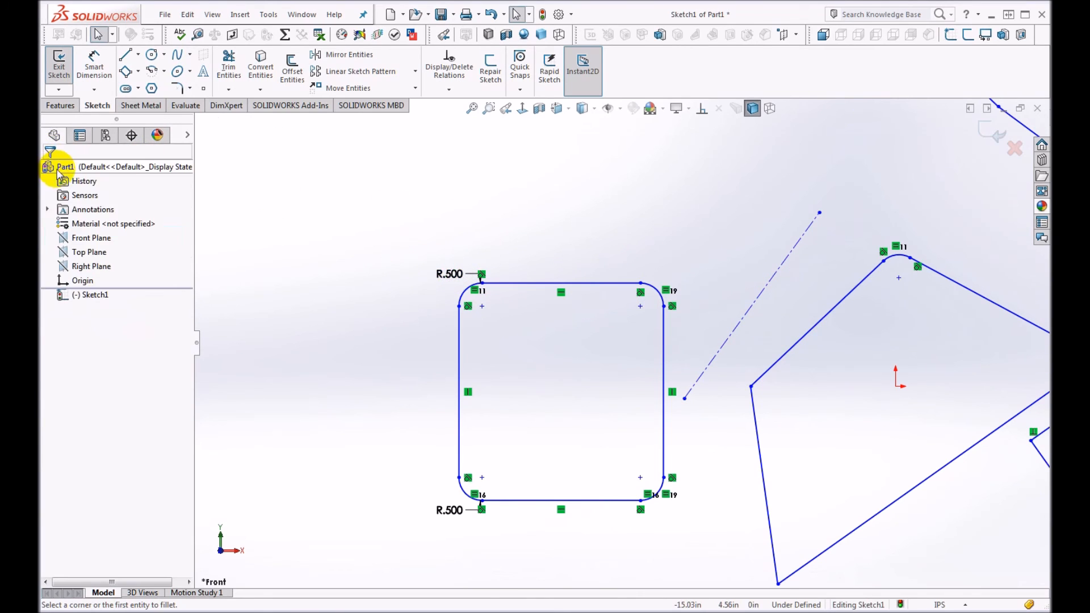
pyautogui.moveTo(479, 274); pyautogui.dragTo(403, 261)
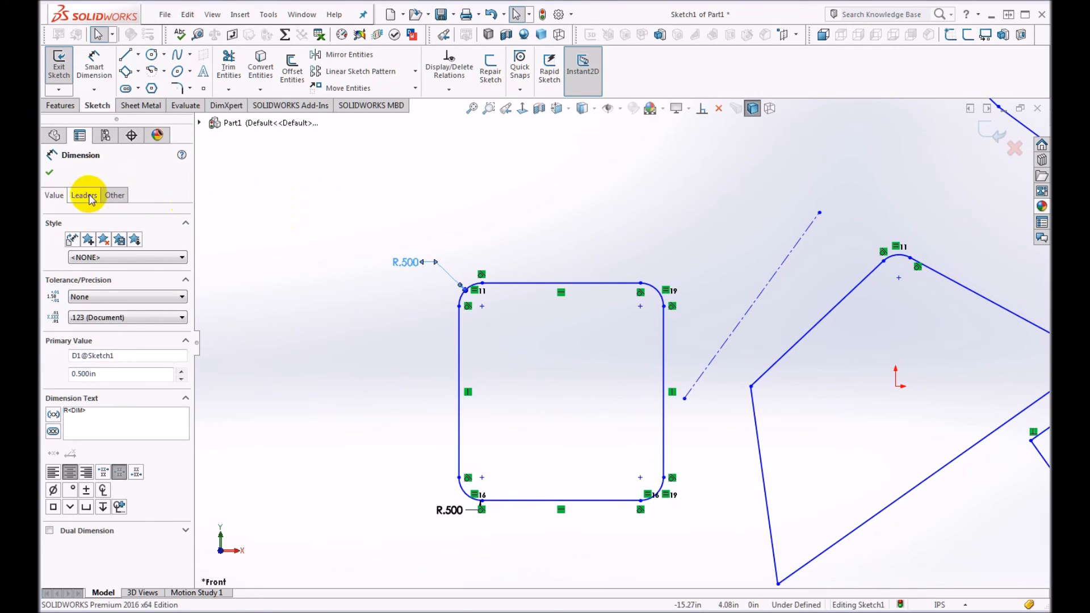
pyautogui.click(49, 173)
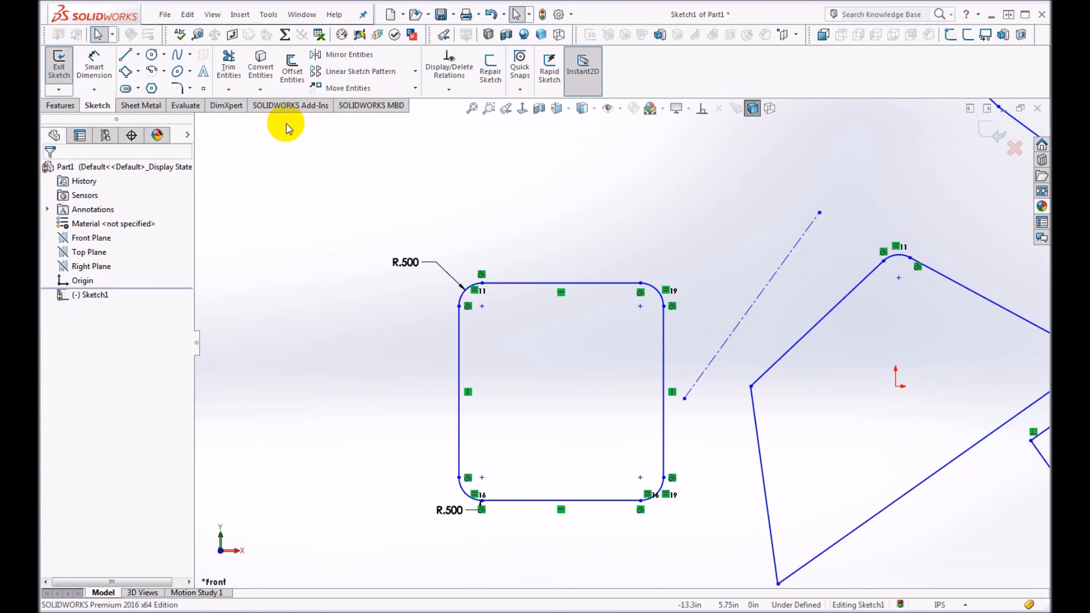
# Step: Create the sketch text "Hello World" at the origin, overriding the document font with Bauhaus 93 Regular
pyautogui.click(205, 74)
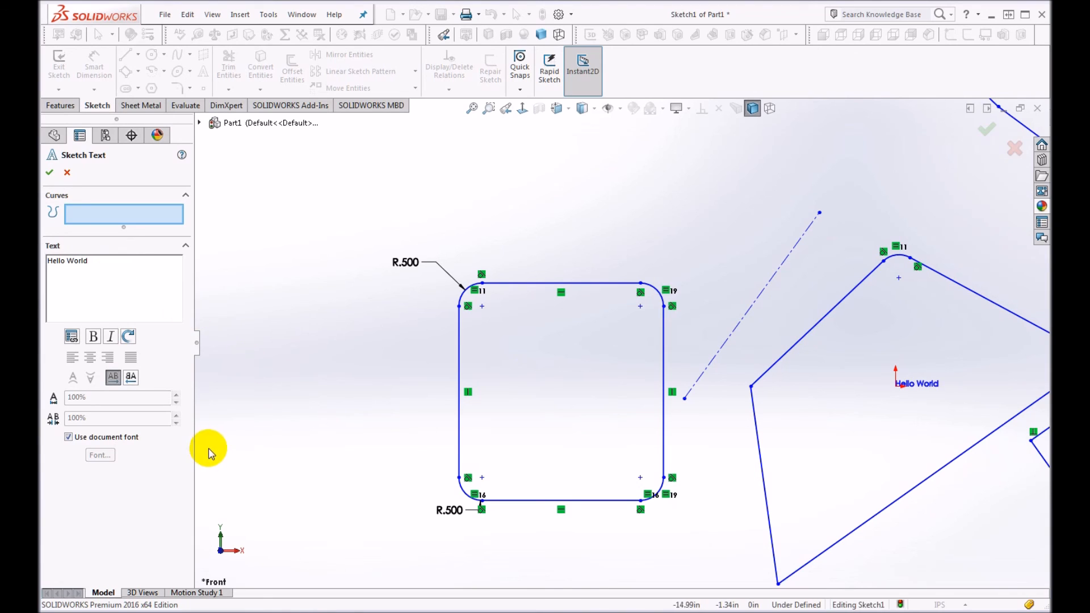
pyautogui.click(68, 437)
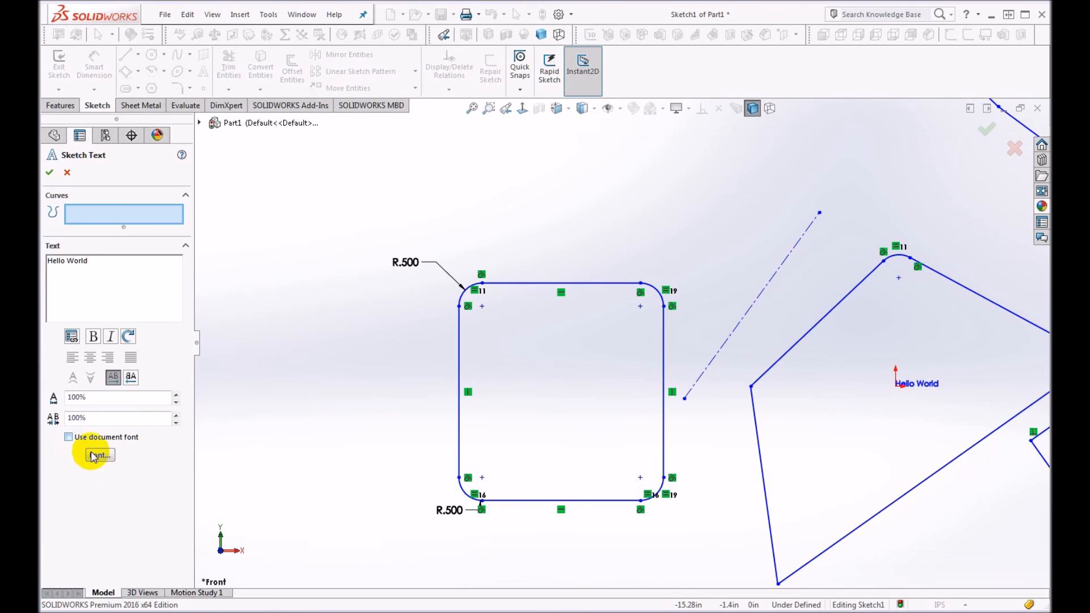
pyautogui.click(105, 454)
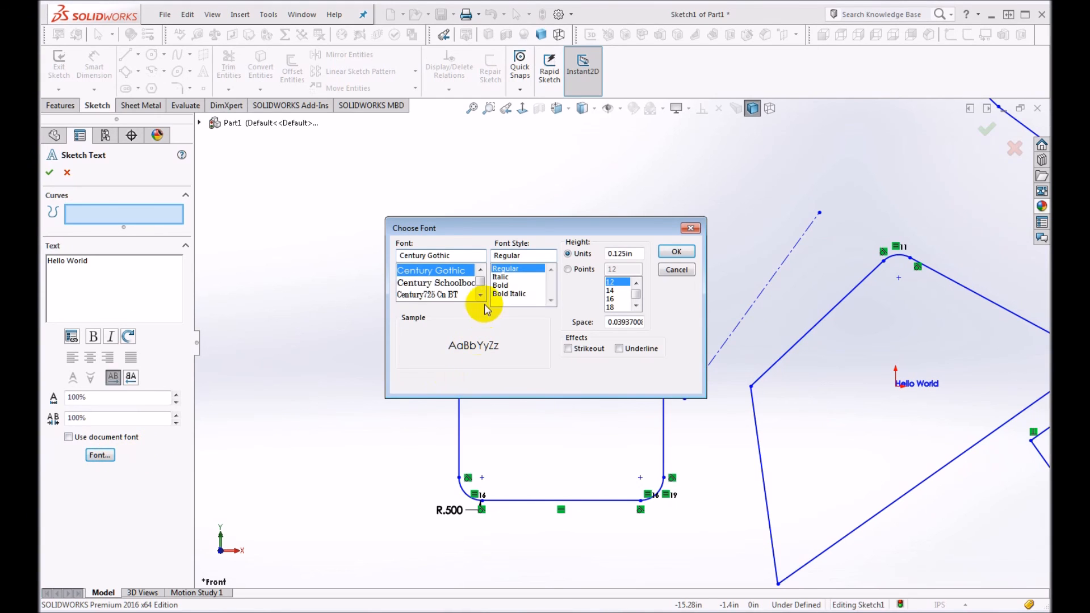
pyautogui.moveTo(481, 281)
pyautogui.mouseDown()
pyautogui.moveTo(483, 299)
pyautogui.moveTo(481, 290)
pyautogui.mouseUp()
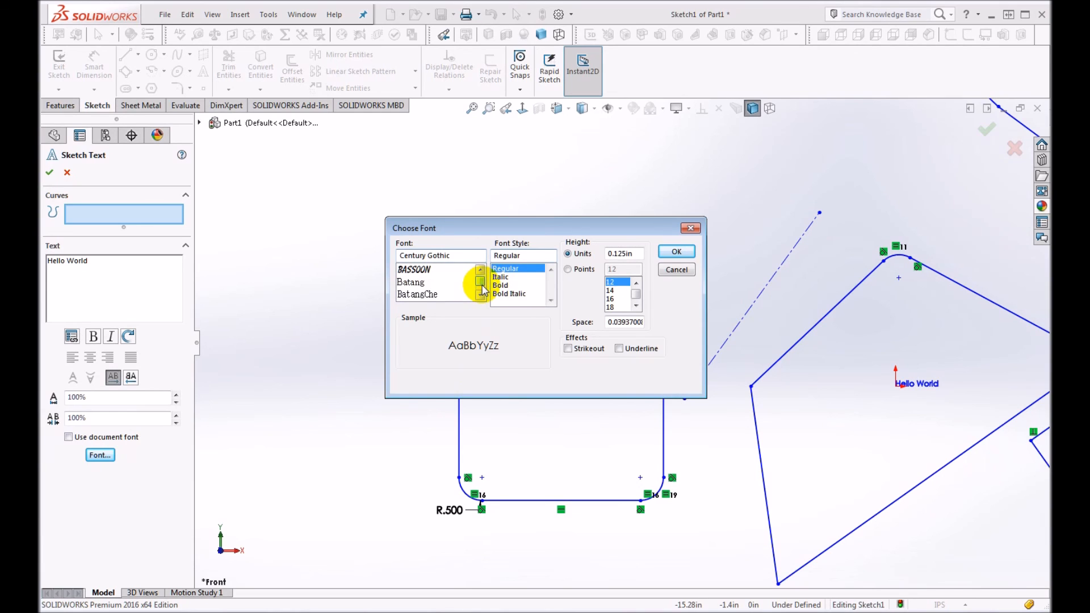
pyautogui.click(427, 294)
pyautogui.click(481, 295)
pyautogui.click(481, 296)
pyautogui.click(428, 283)
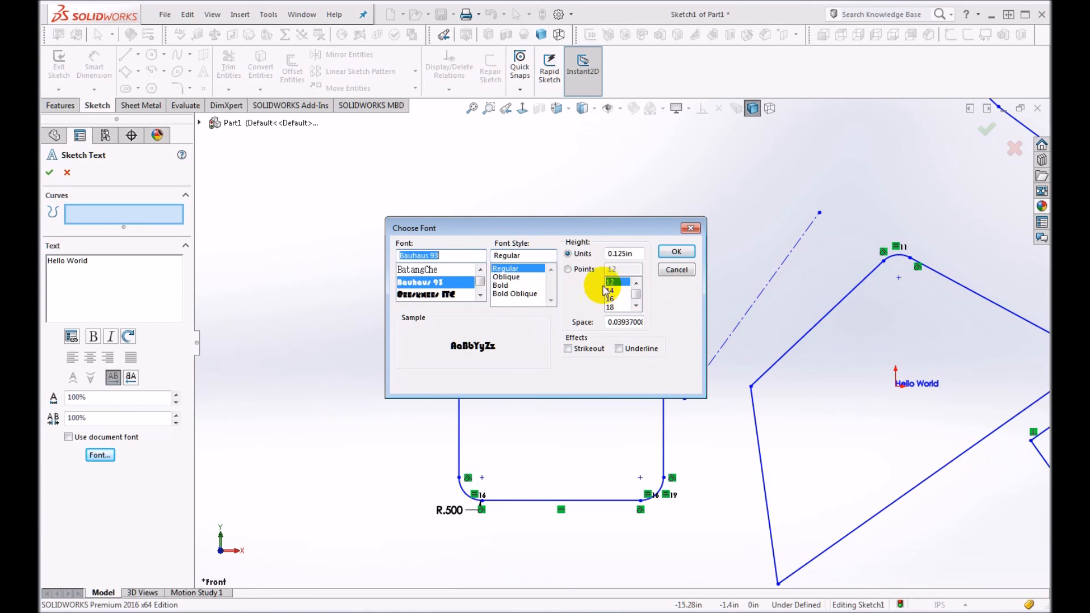
# Step: Set the "Hello World" text's height to 18 points and finish the sketch text
pyautogui.click(567, 269)
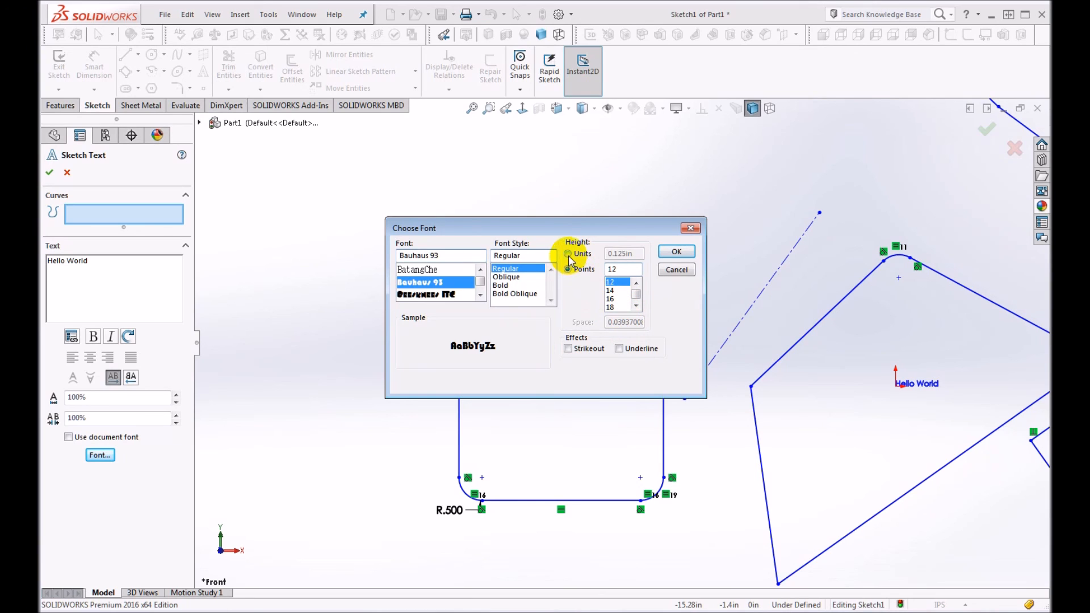
pyautogui.click(610, 307)
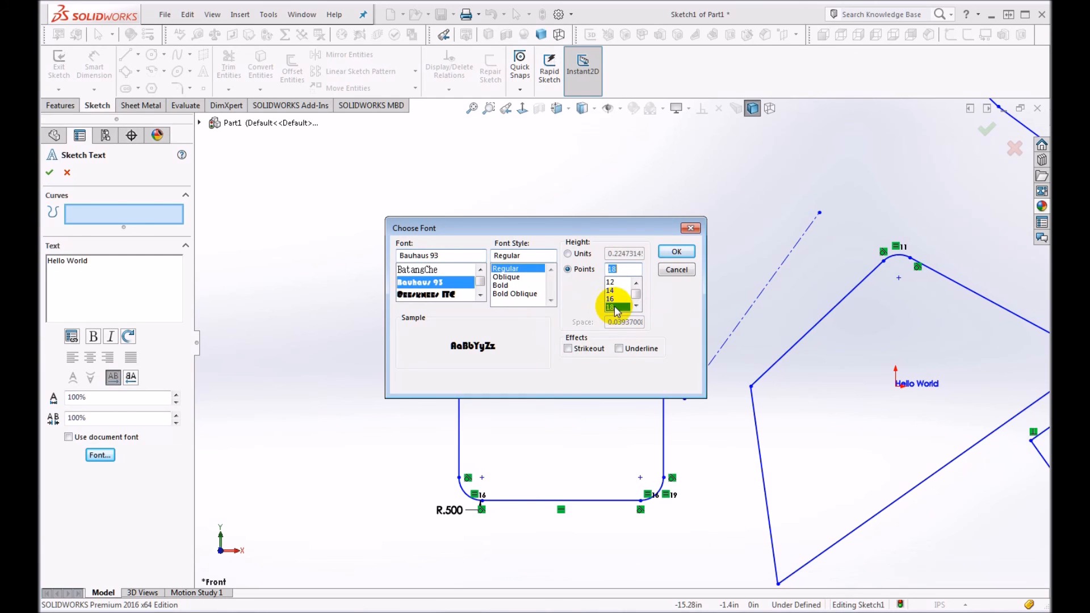
pyautogui.click(675, 251)
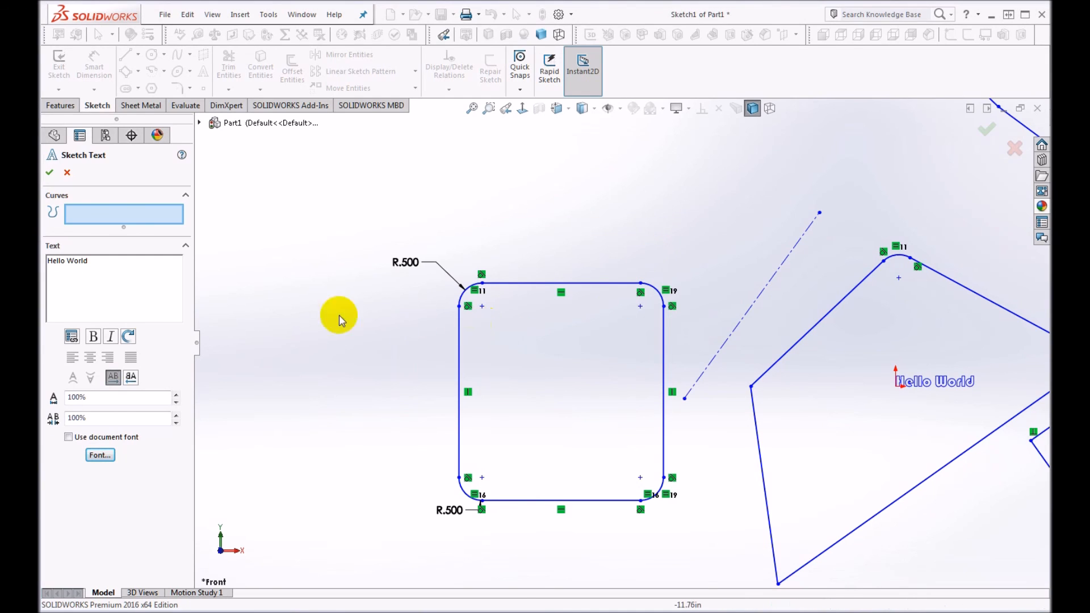
pyautogui.click(50, 174)
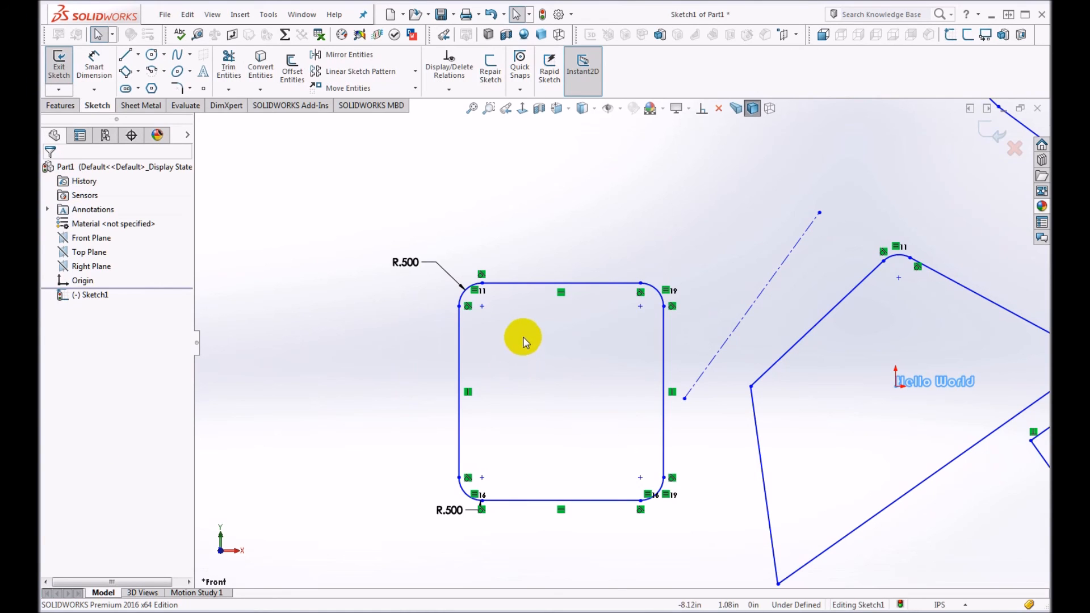
# Step: Move the "Hello World" text from the origin into the upper part of the rounded rectangle
pyautogui.moveTo(498, 312); pyautogui.dragTo(632, 418)
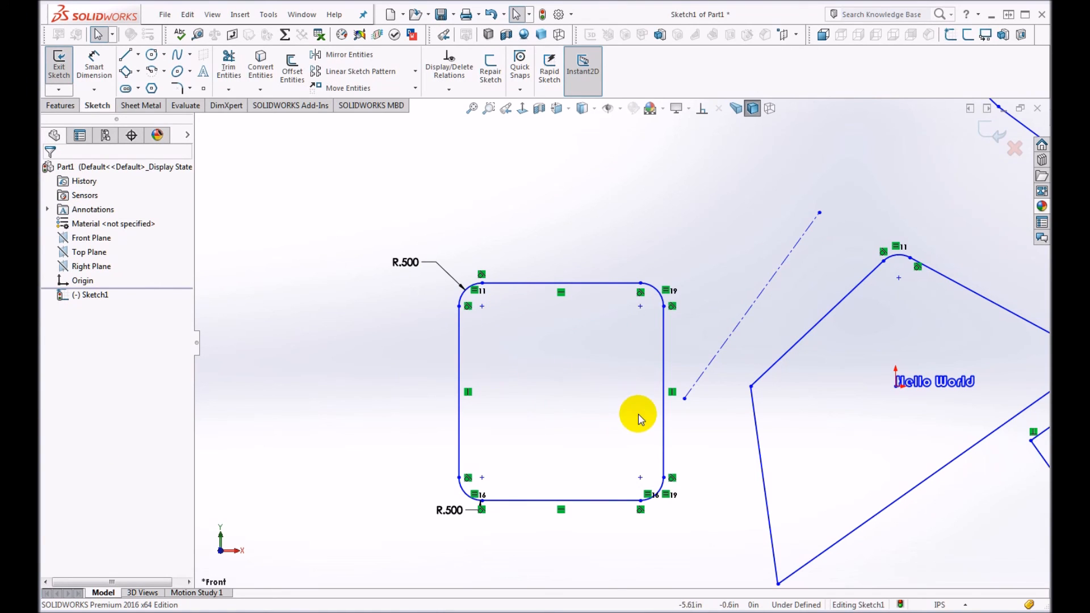
pyautogui.click(885, 386)
pyautogui.moveTo(885, 385)
pyautogui.mouseDown()
pyautogui.moveTo(619, 362)
pyautogui.moveTo(526, 333)
pyautogui.mouseUp()
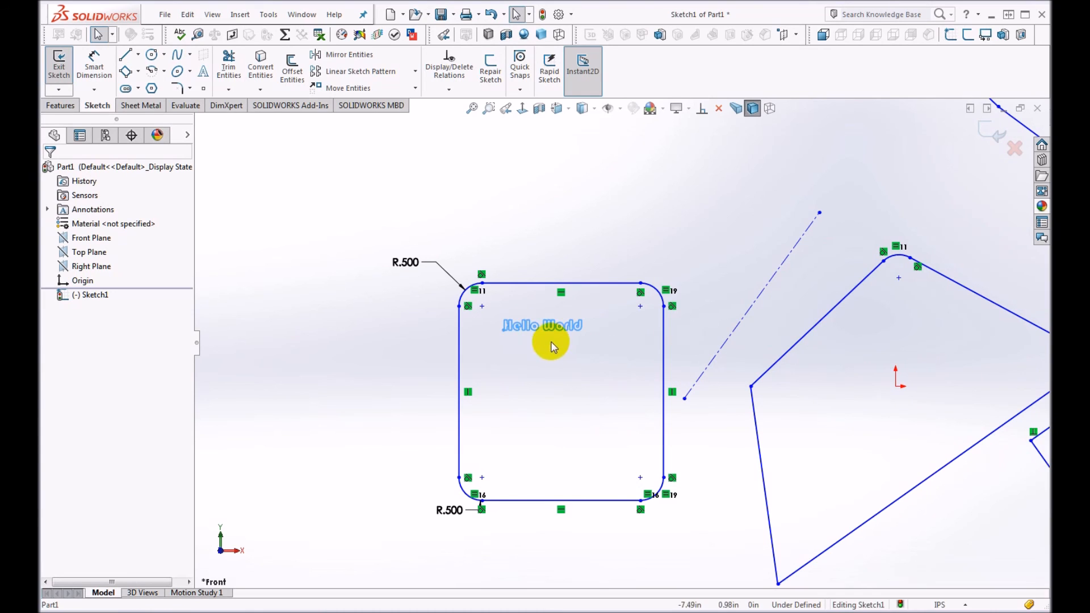
# Step: Reopen the "Hello World" sketch text to review its editable settings, and close it
pyautogui.click(560, 330)
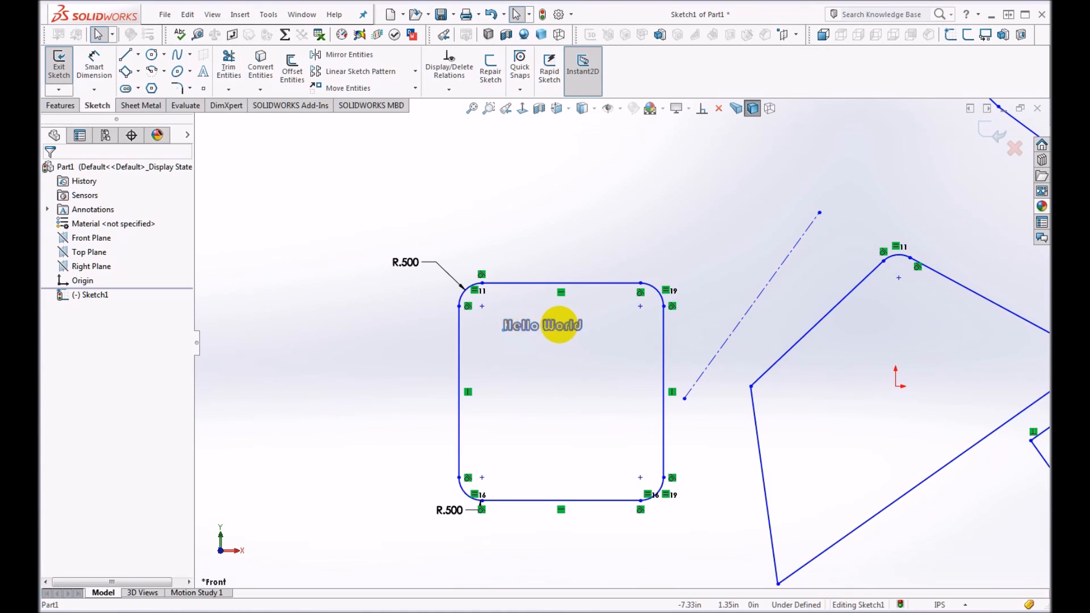
pyautogui.doubleClick(560, 328)
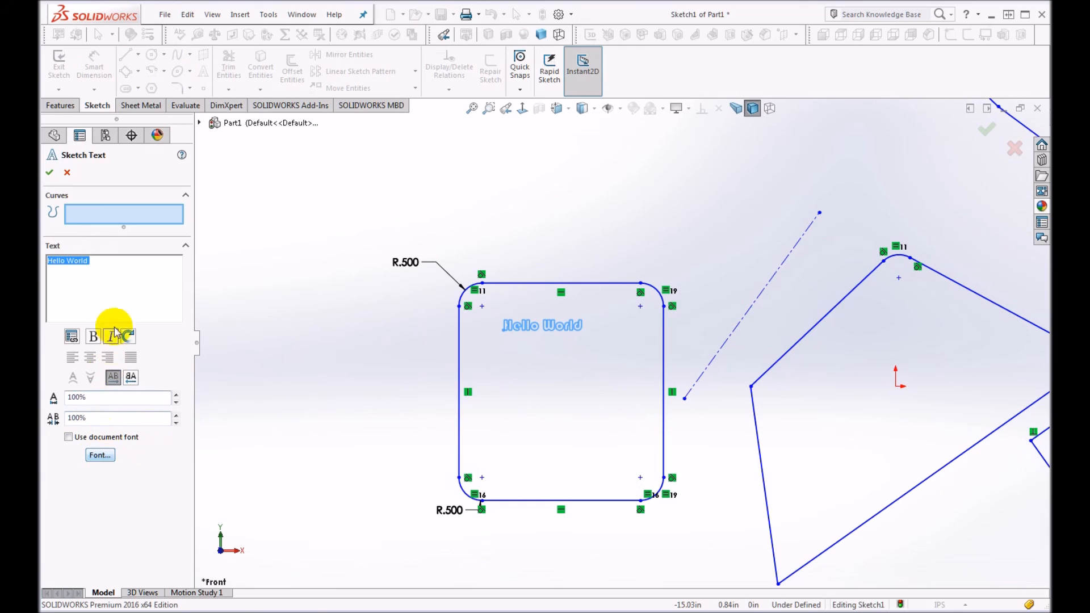
pyautogui.click(52, 172)
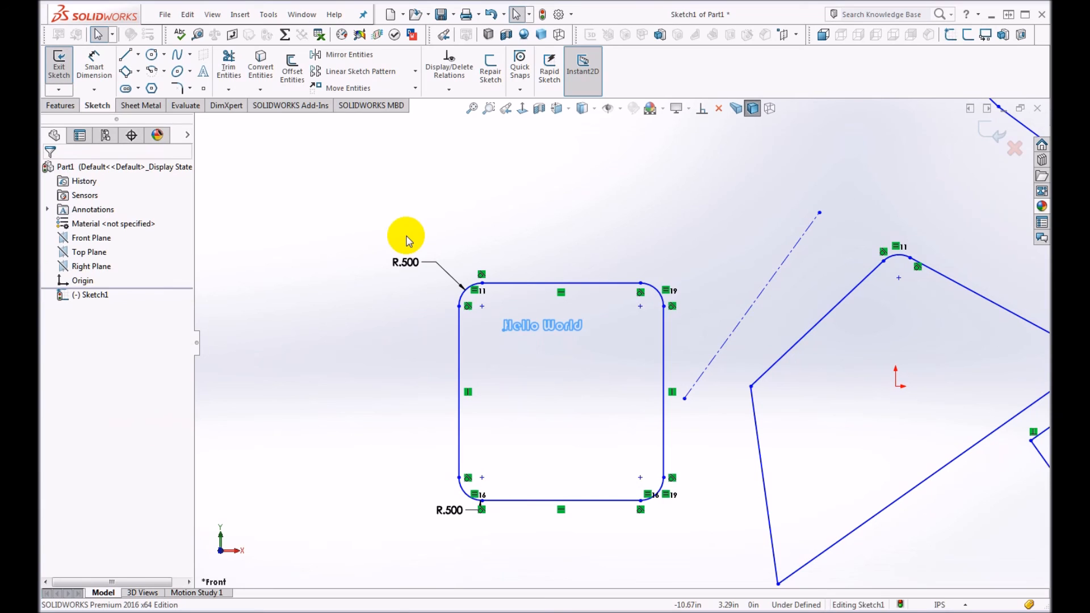